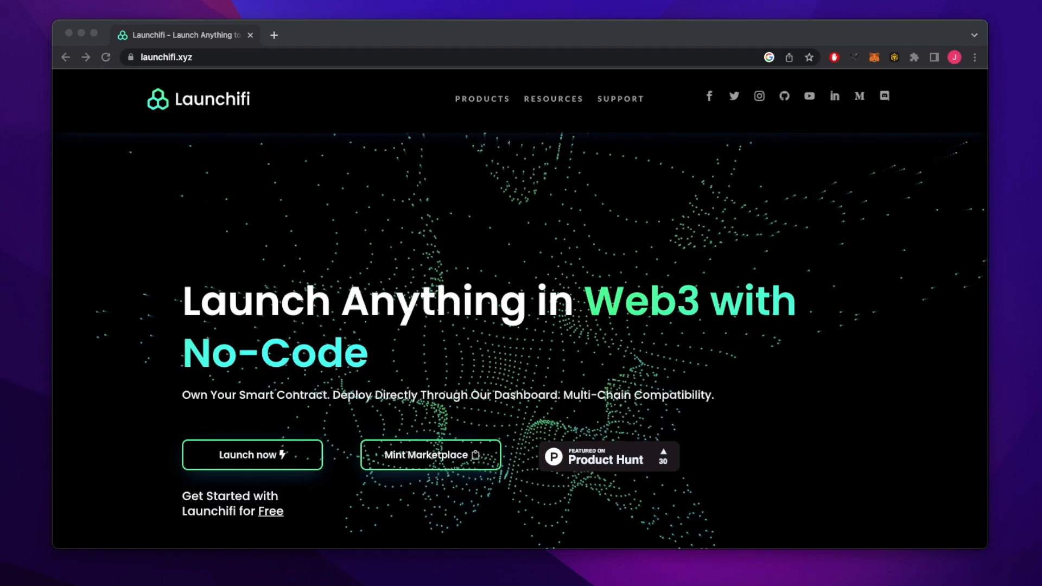
- Launch the no-code contract app from the Launchifi homepage and browse the contract types down to the NFT section
left_click(258, 209)
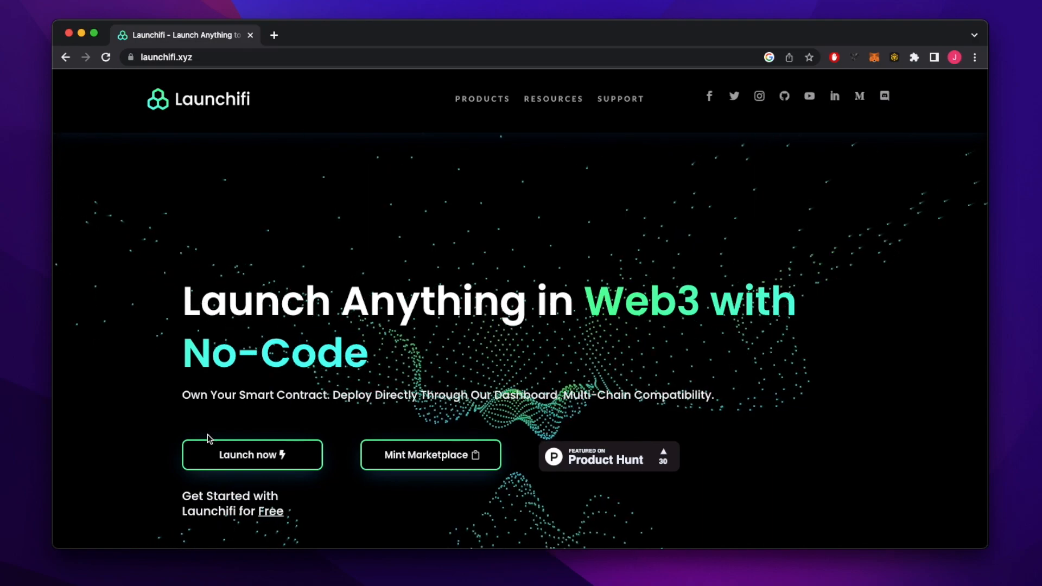
left_click(248, 467)
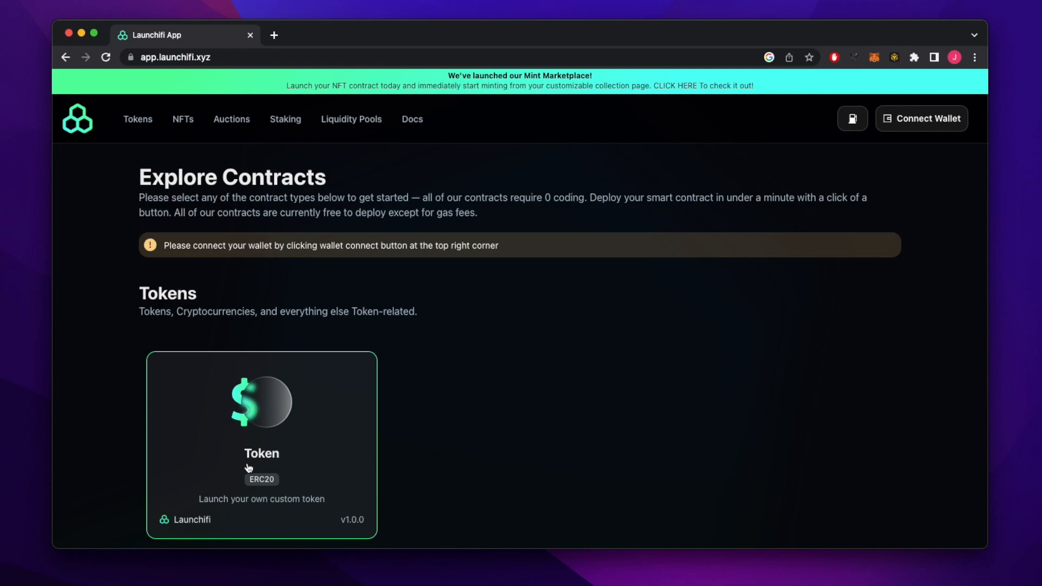
scroll(248, 467, "down", 4)
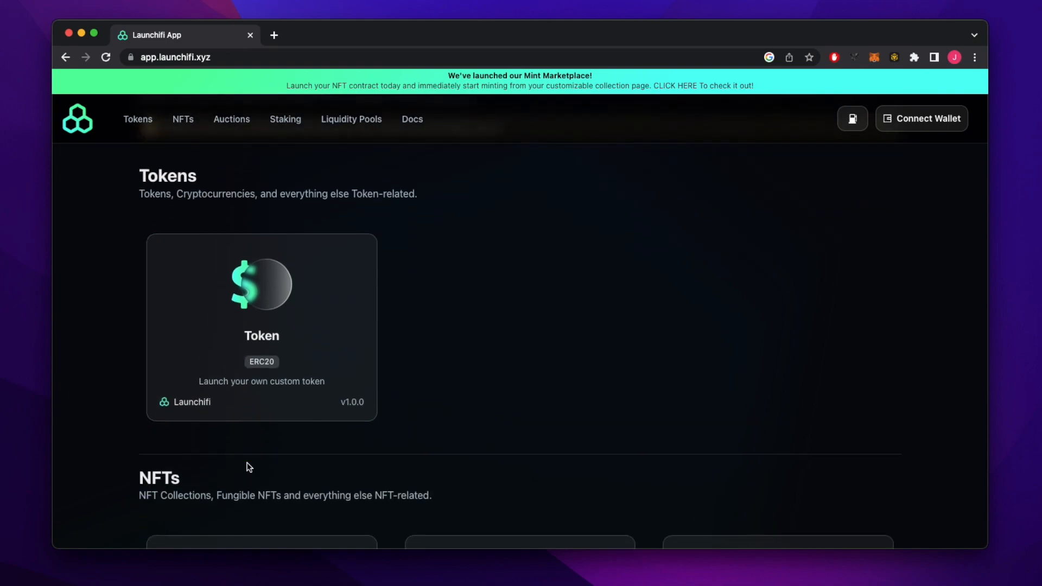
scroll(248, 468, "down", 5)
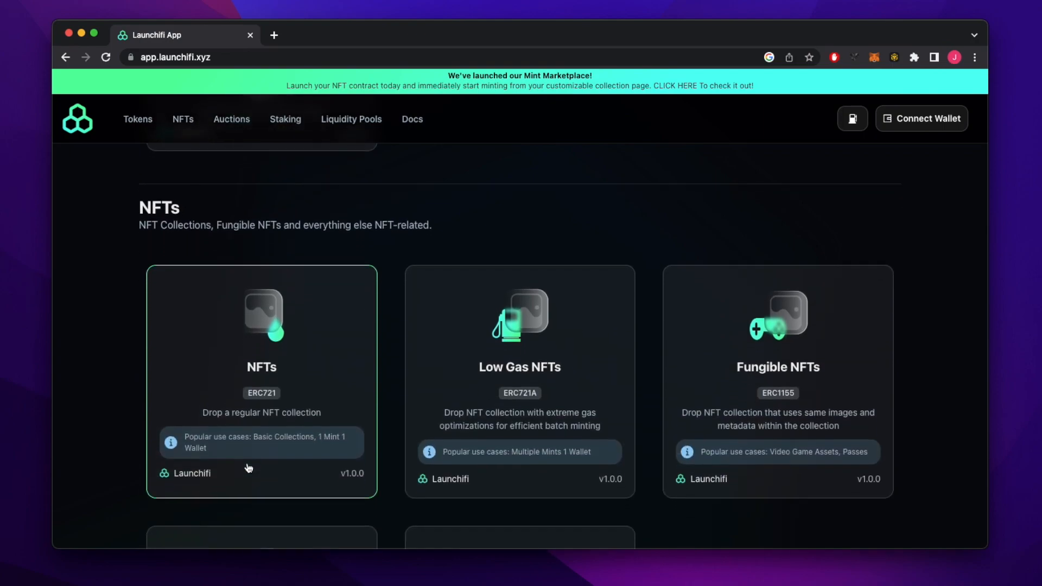
scroll(248, 467, "down", 1)
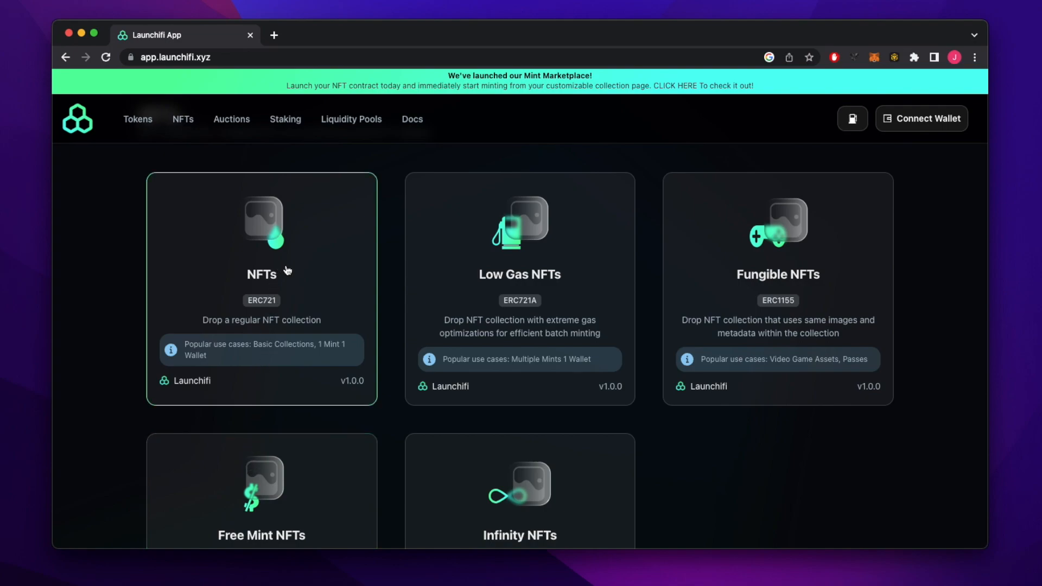
- Connect the MetaMask wallet to the Launchifi app
left_click(919, 118)
left_click(438, 203)
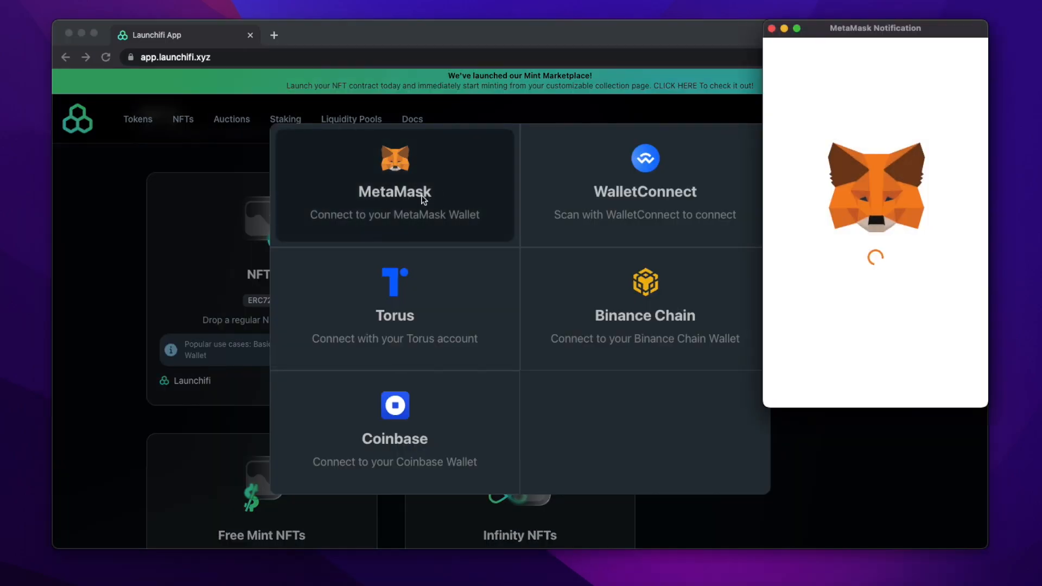
left_click(926, 389)
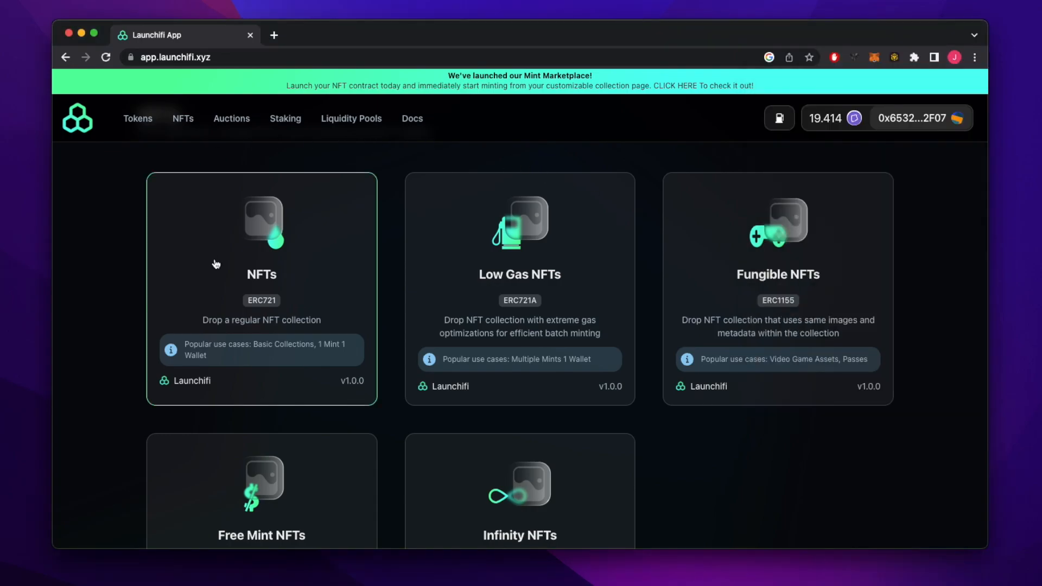
- Open the regular ERC721 NFTs contract form and set the contract name to Tspheres
left_click(224, 286)
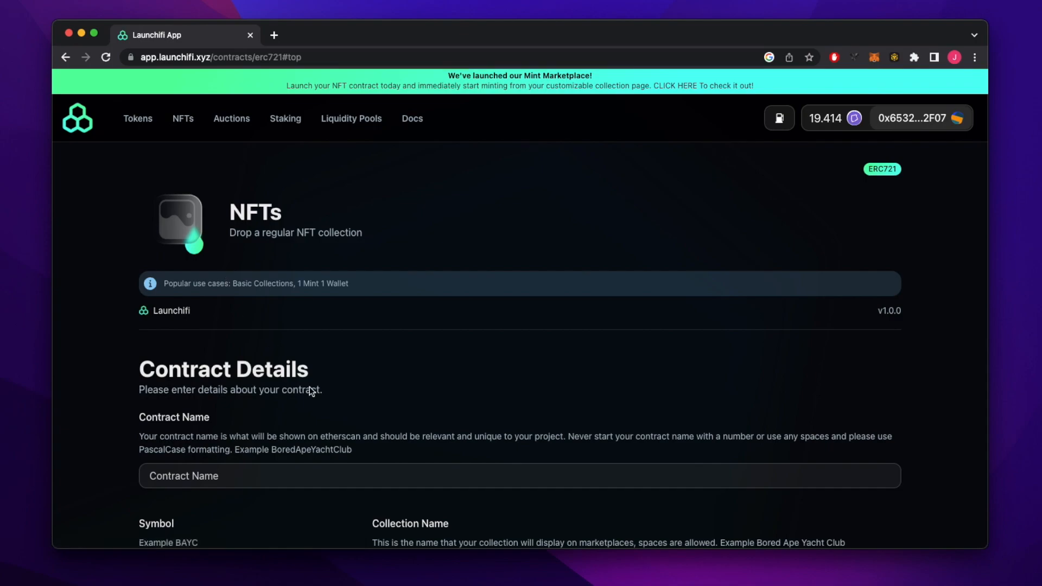
scroll(330, 421, "down", 2)
scroll(330, 421, "down", 2)
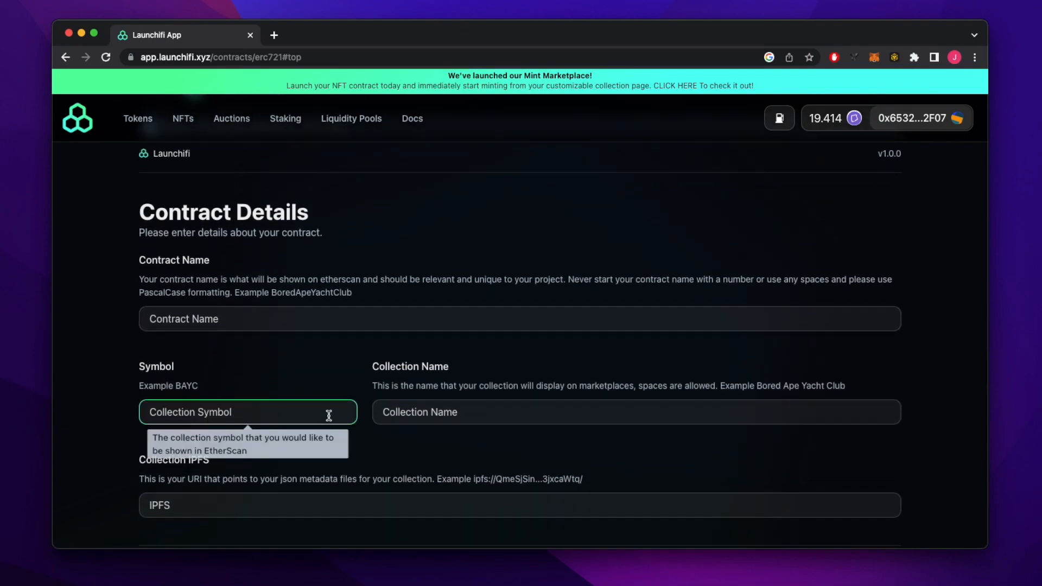
scroll(330, 420, "down", 1)
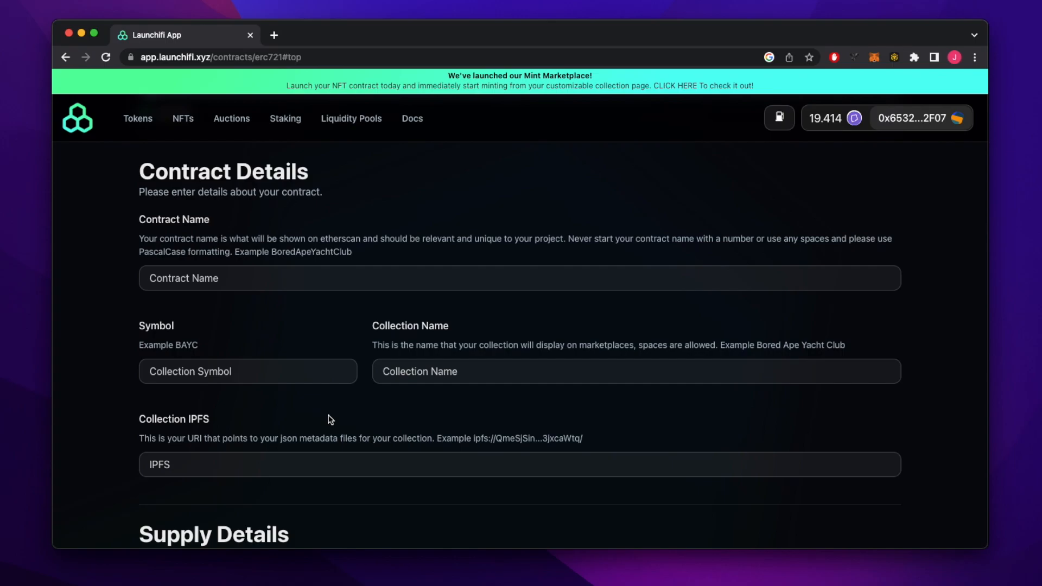
scroll(389, 249, "up", 1)
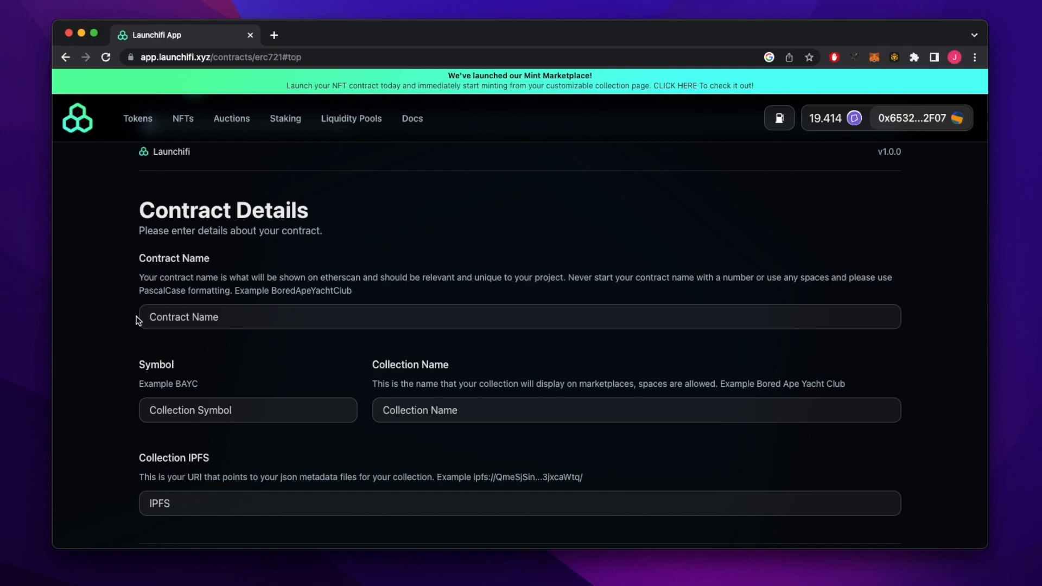
left_click(207, 324)
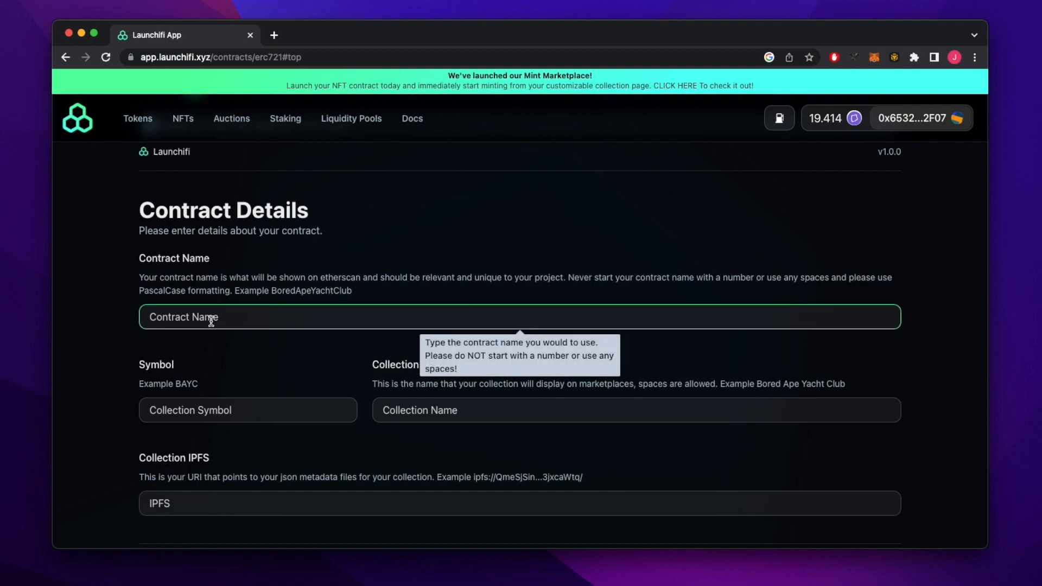
left_click(211, 321)
type("T")
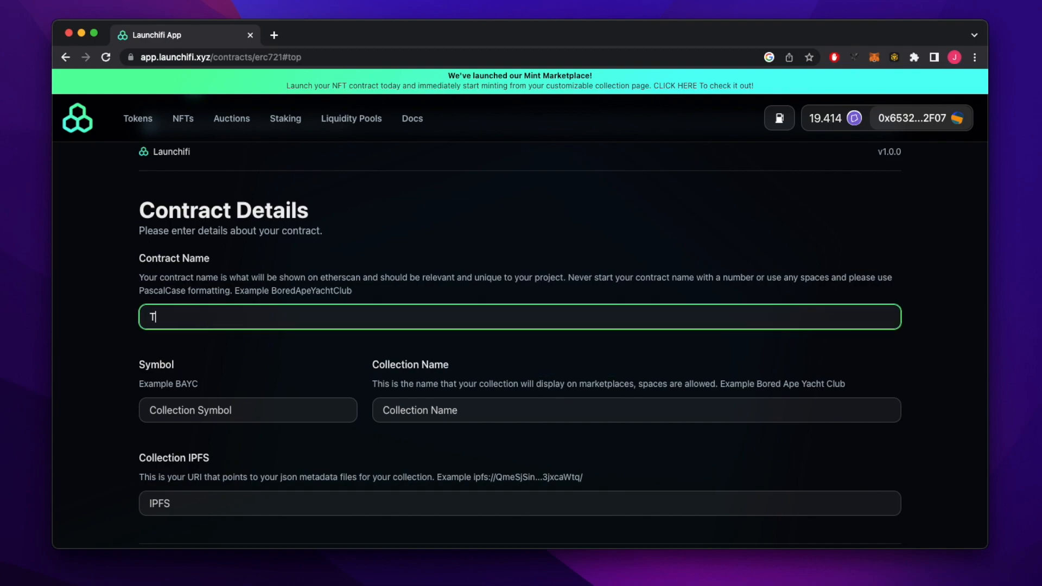
type("spheres")
- Set the collection symbol to TSPH and the collection name to TSPHERES
left_click(192, 413)
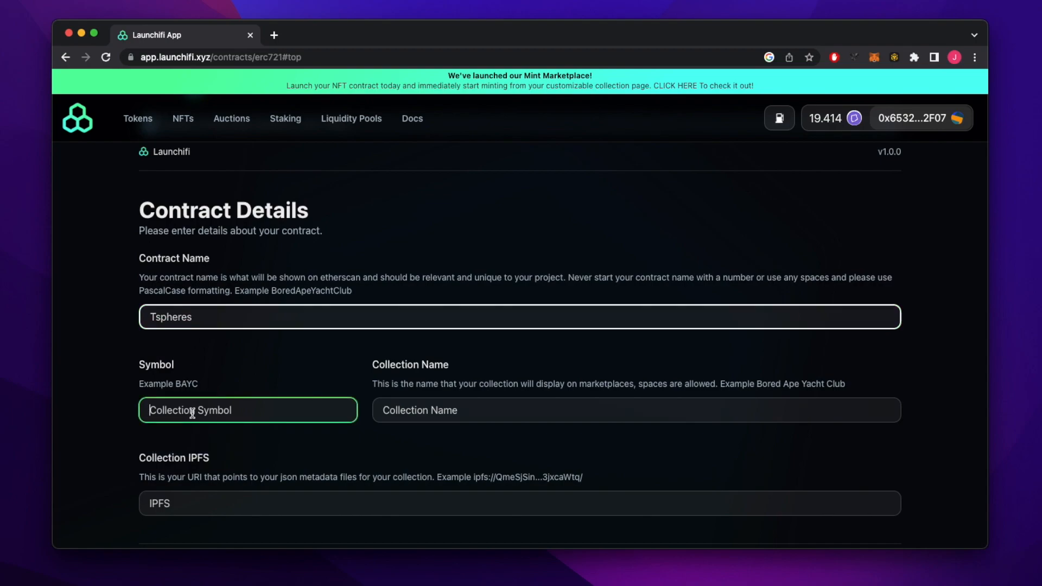
type("TSPH")
left_click(428, 411)
type("T")
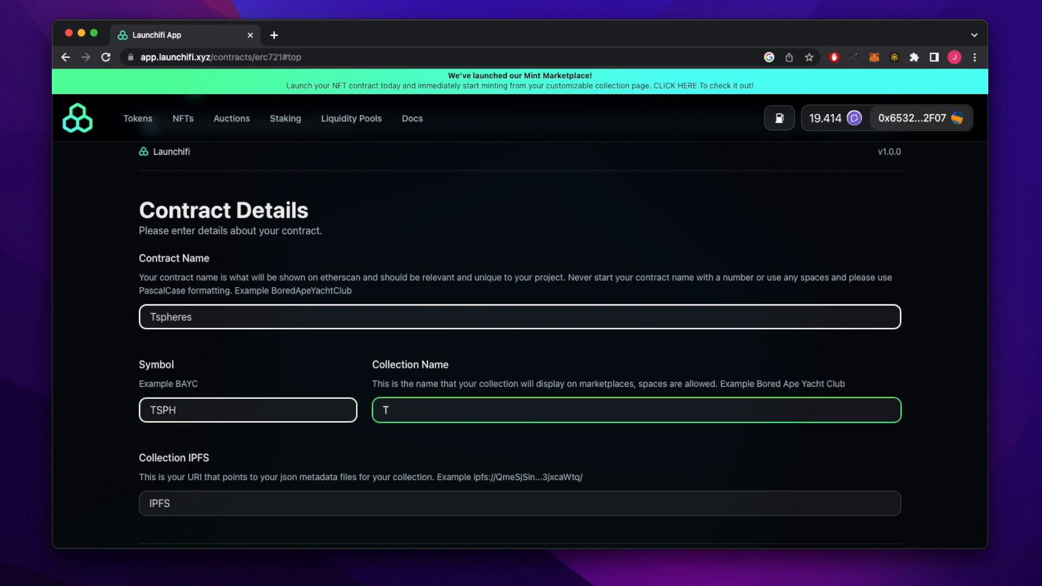
type("SPHERES")
- Enter ipfs://QmZU6QVGr61qwa8YaemsbKHG3cd3TUDyR6Ph3qu23HC6zf/ as the collection's IPFS metadata URI
scroll(281, 461, "down", 2)
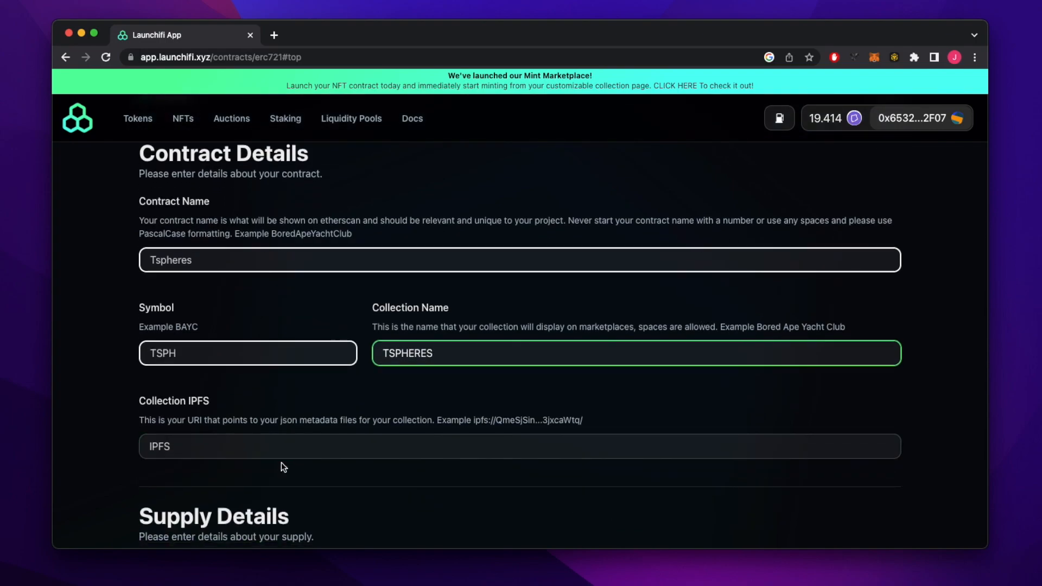
left_click(226, 447)
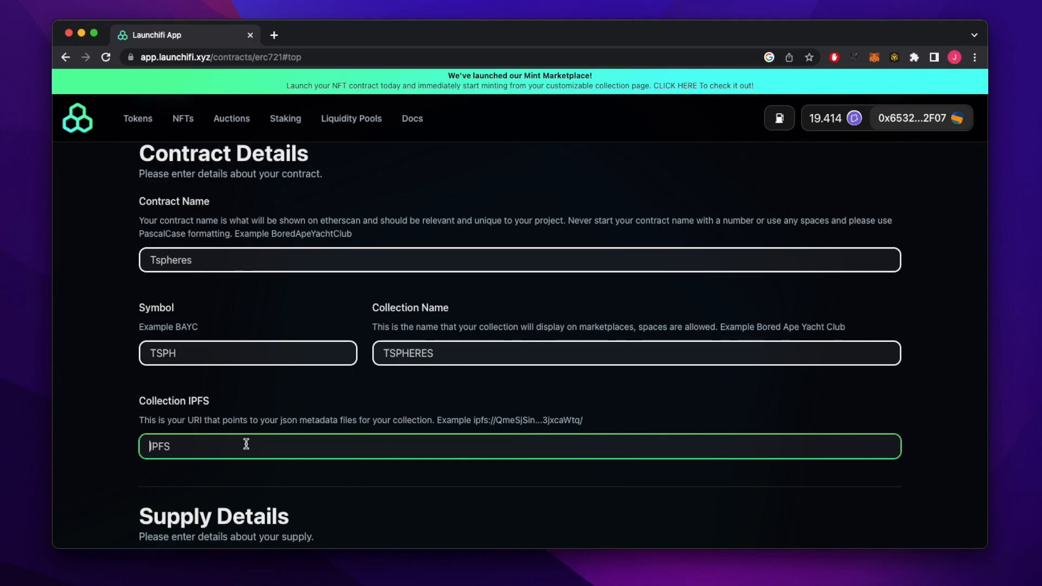
type("QmZU6QVGr61qwa8YaemsbKHG3cd3TUDyR6Ph3qu23HC6zf")
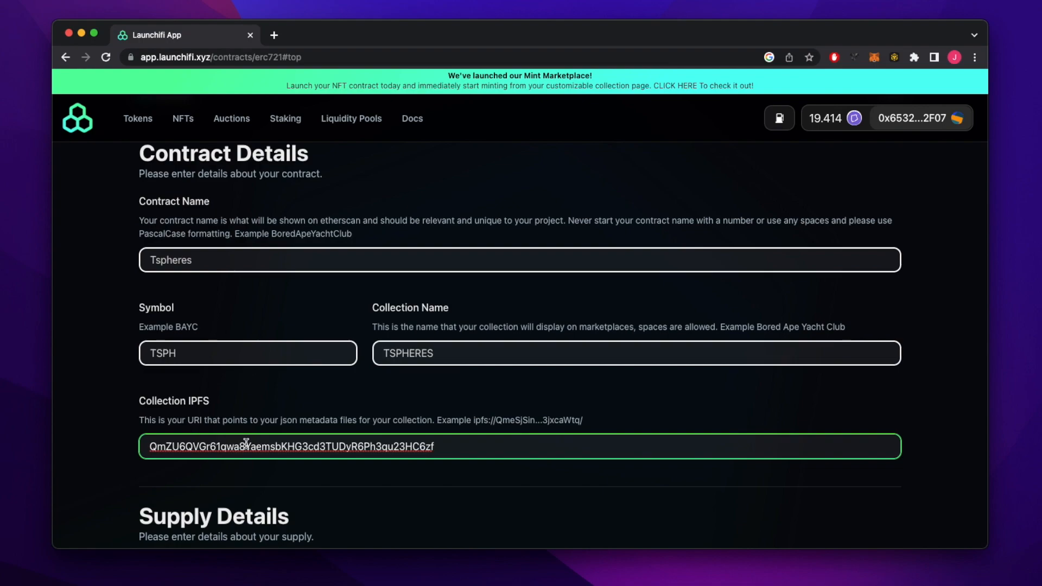
left_click(149, 447)
type("ipfs:")
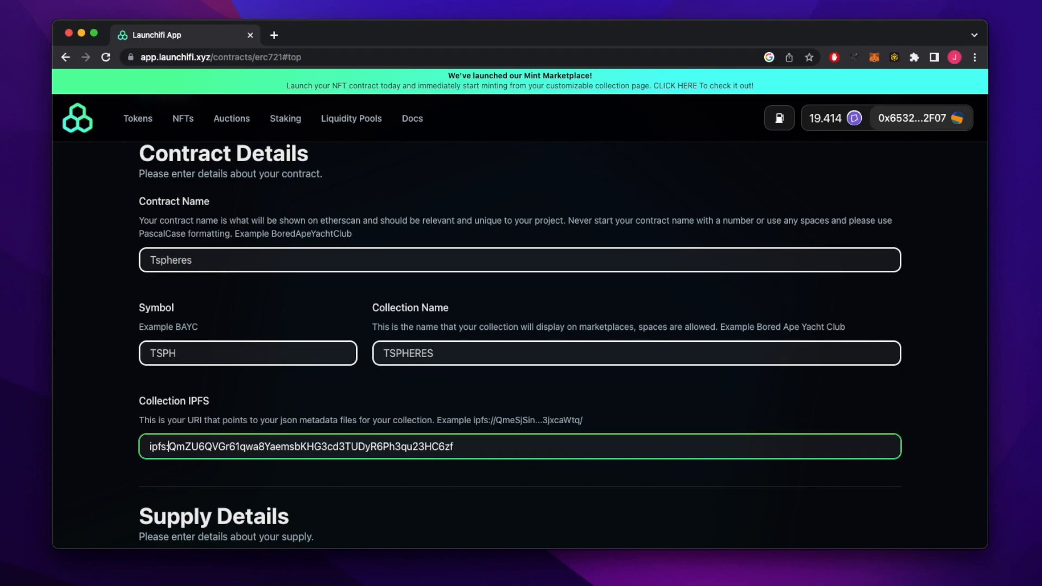
type("//")
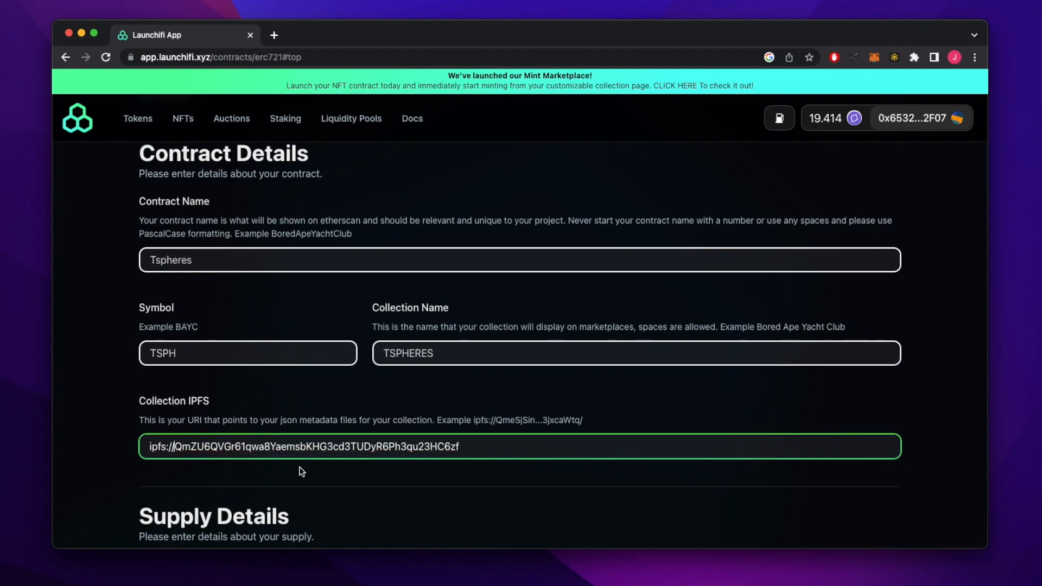
left_click(480, 447)
type("/")
- In the supply details, set the price per NFT to 1 and the total supply to 5
scroll(483, 495, "down", 3)
scroll(480, 492, "down", 8)
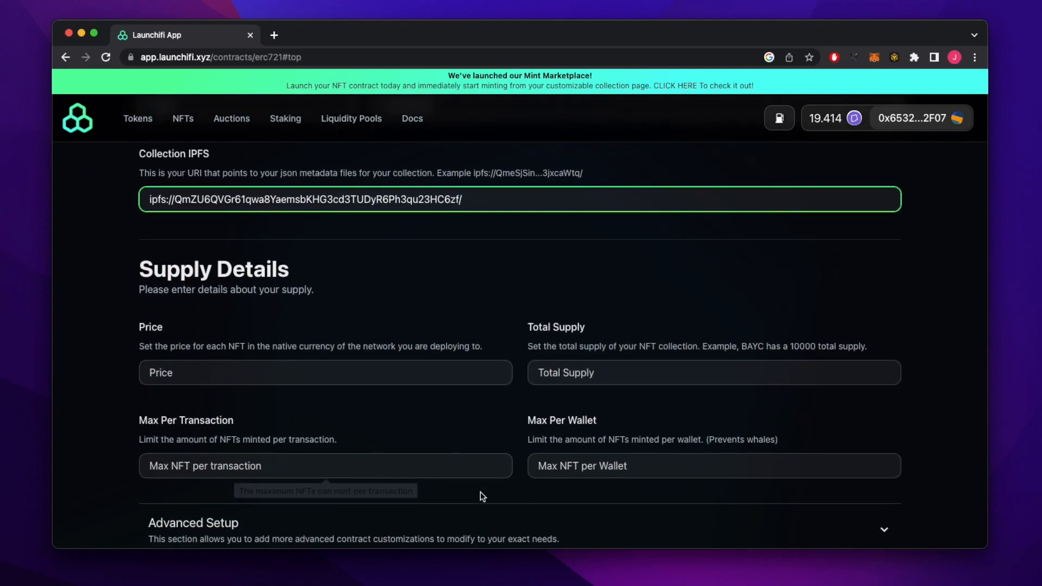
scroll(481, 497, "down", 1)
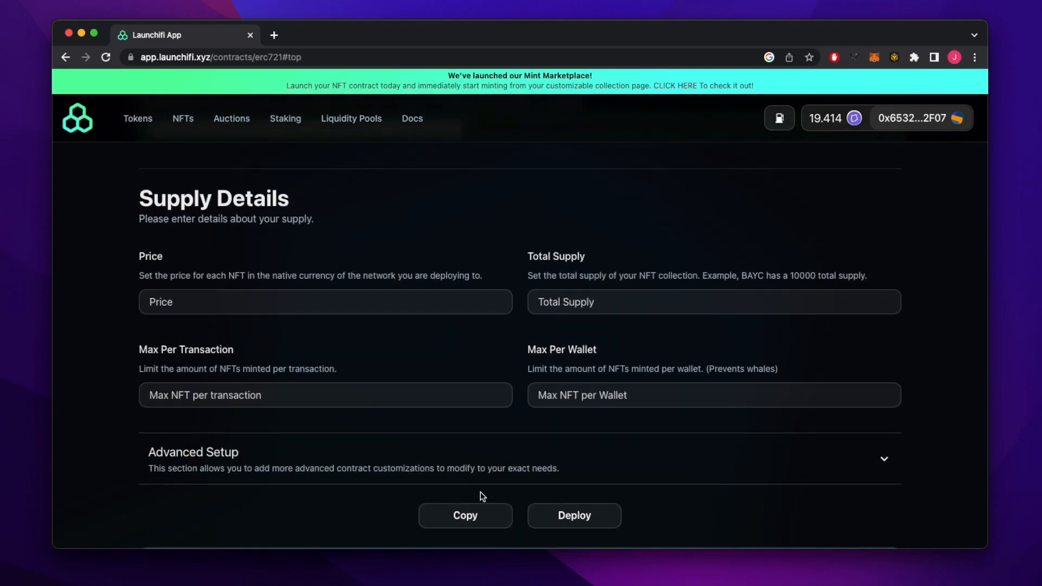
left_click(210, 303)
type("1")
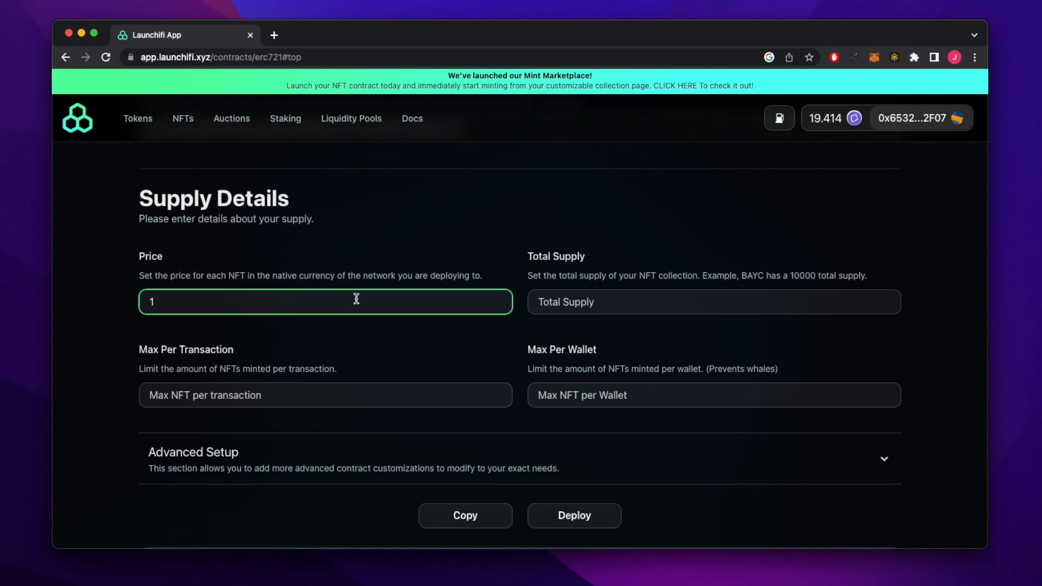
left_click(566, 302)
type("5")
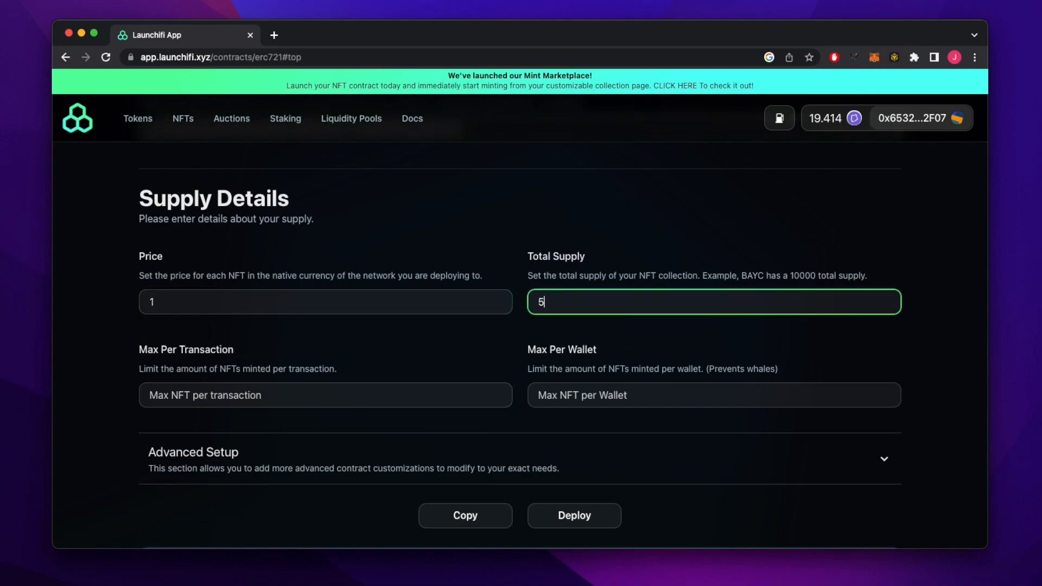
- Limit minting to 1 NFT per transaction and 1 NFT per wallet
left_click(189, 399)
type("1")
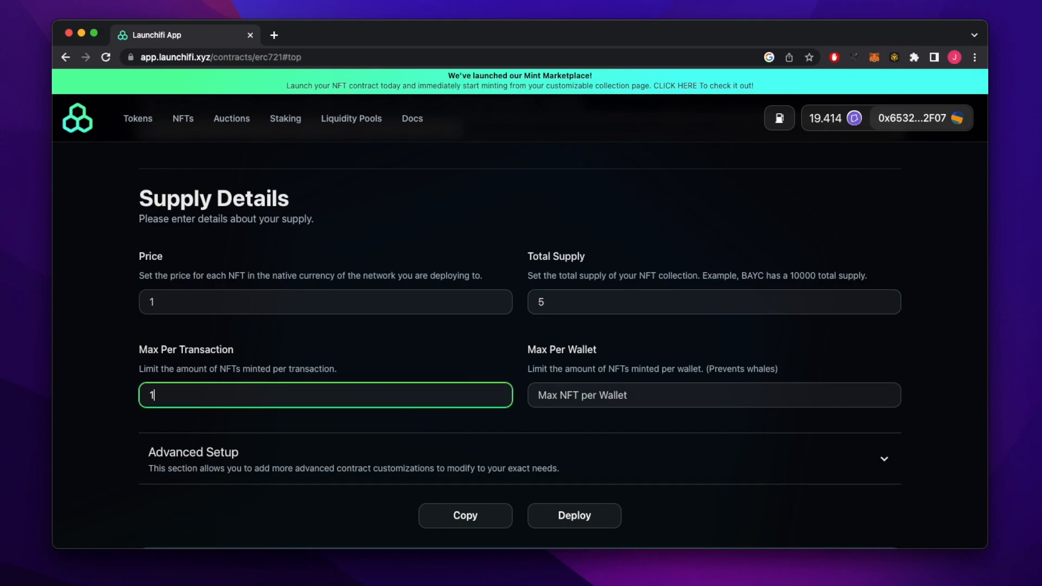
left_click(580, 394)
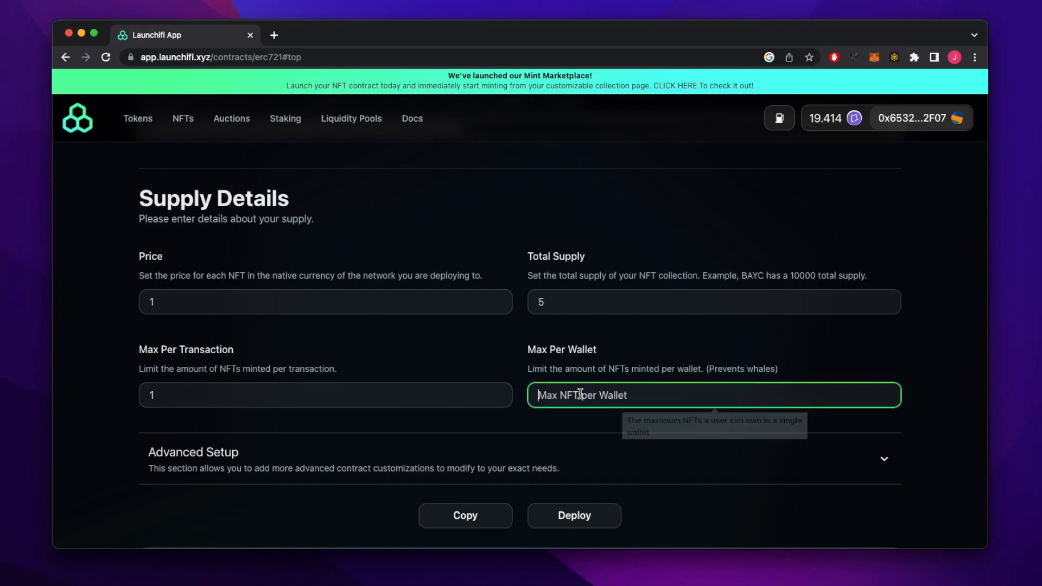
type("1")
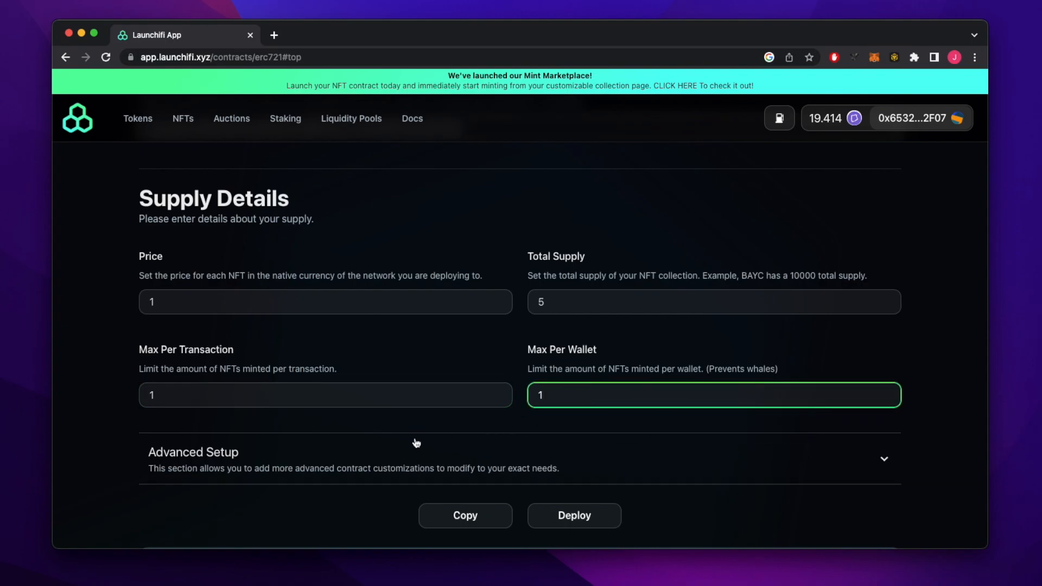
- Expand the advanced setup and review the whitelist, hidden/reveal, airdrop, royalties and split payment functions
scroll(349, 449, "down", 3)
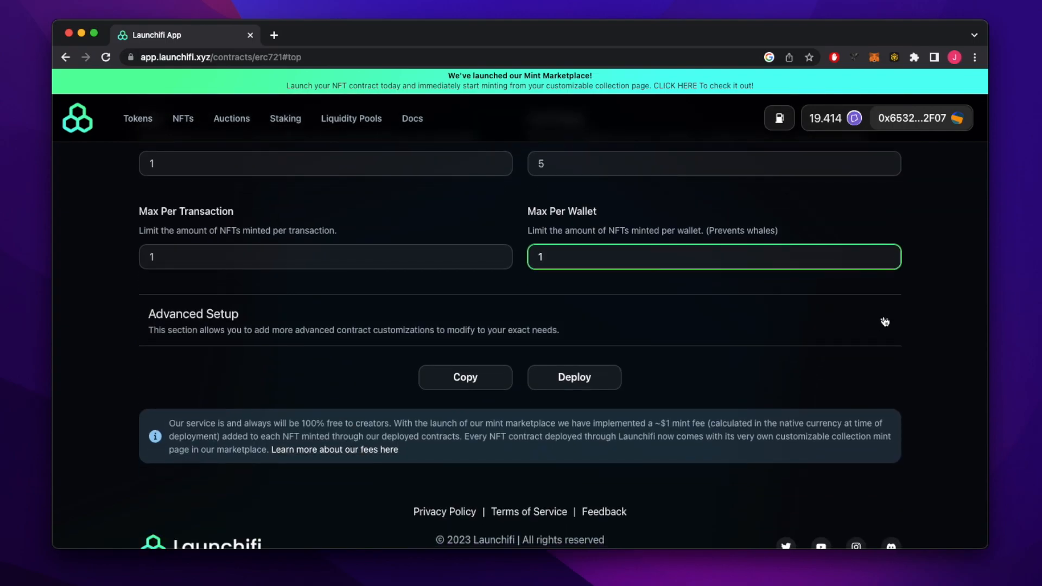
left_click(885, 321)
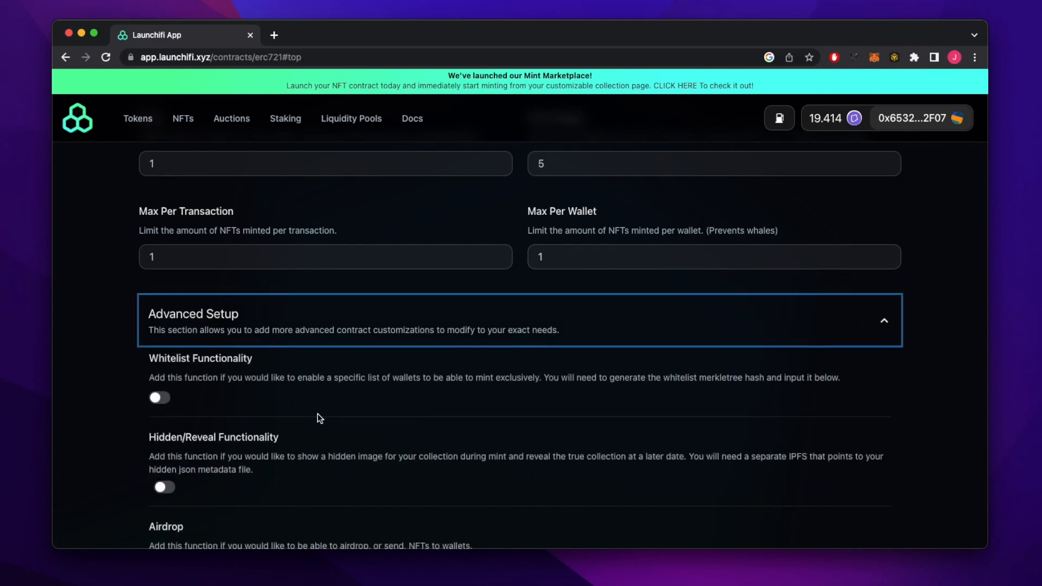
scroll(318, 415, "down", 3)
scroll(317, 413, "down", 1)
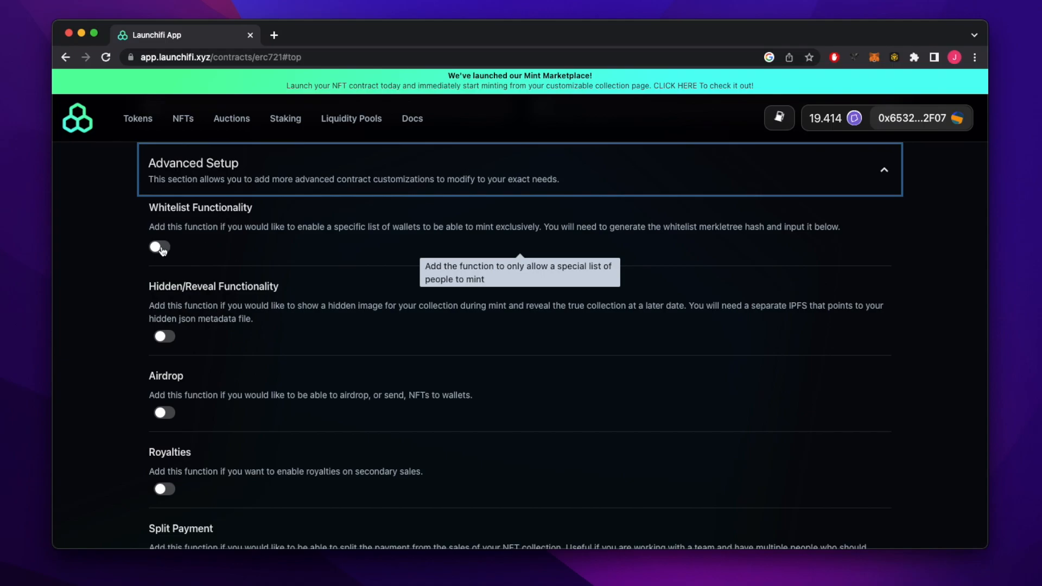
scroll(161, 250, "down", 1)
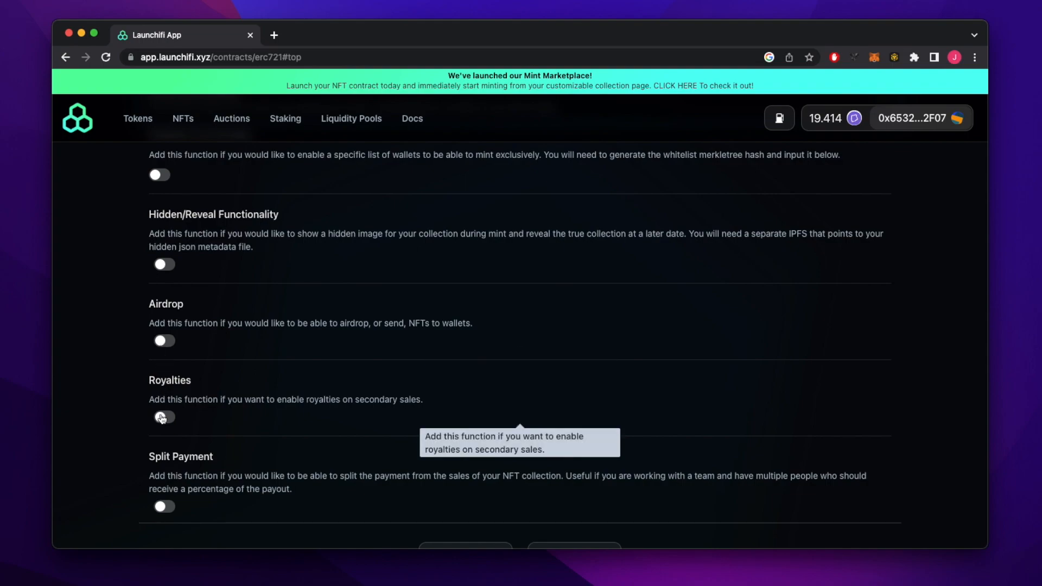
scroll(161, 418, "down", 3)
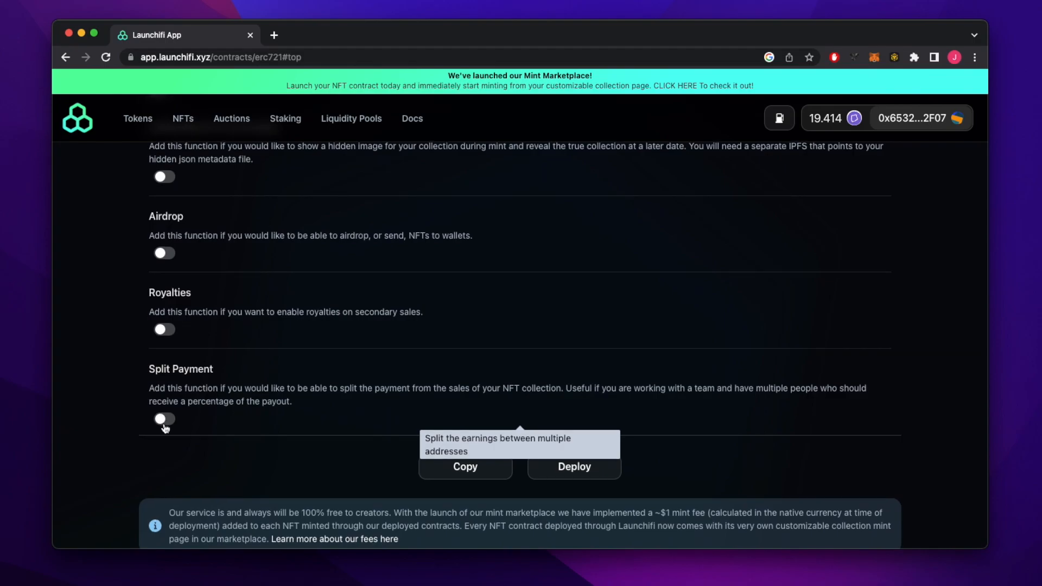
- Enable Split Payment to inspect its address and percentage configuration, and turn the function back off
left_click(164, 425)
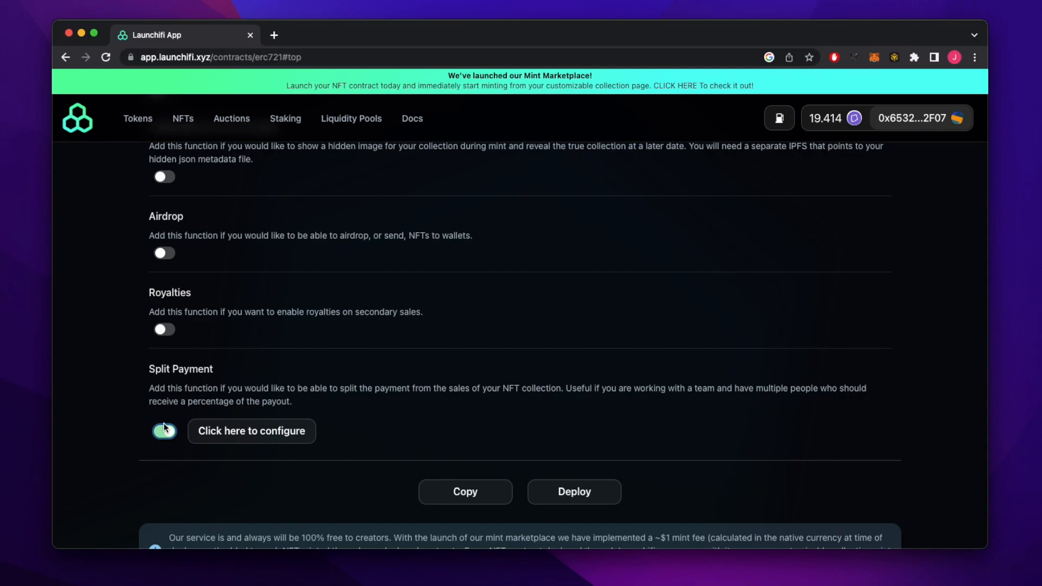
left_click(236, 432)
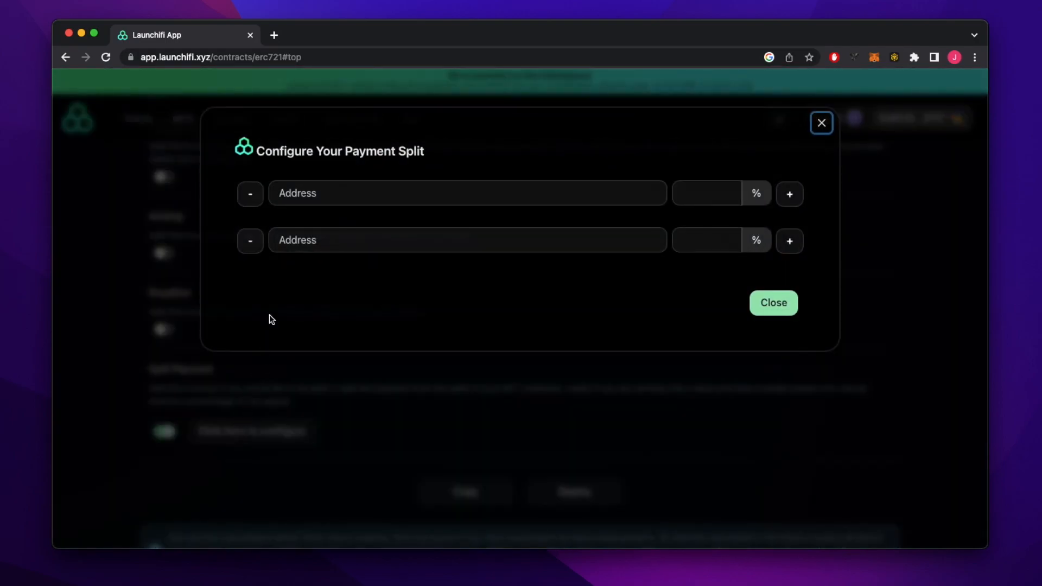
left_click(293, 199)
left_click(820, 129)
left_click(169, 429)
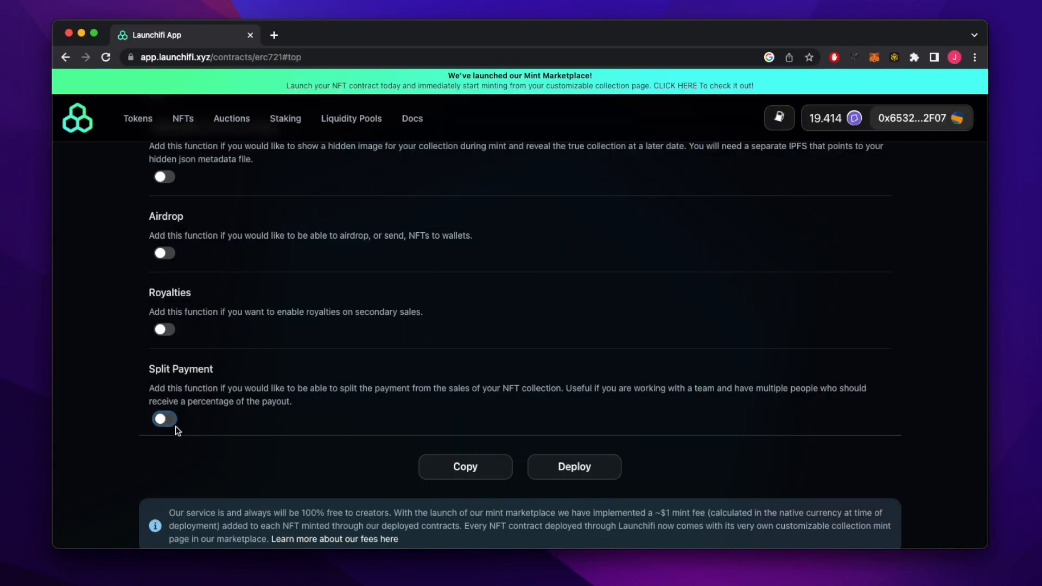
- Collapse the advanced setup and deploy the contract, signing the verification message and confirming the deployment transaction in MetaMask
scroll(431, 342, "up", 7)
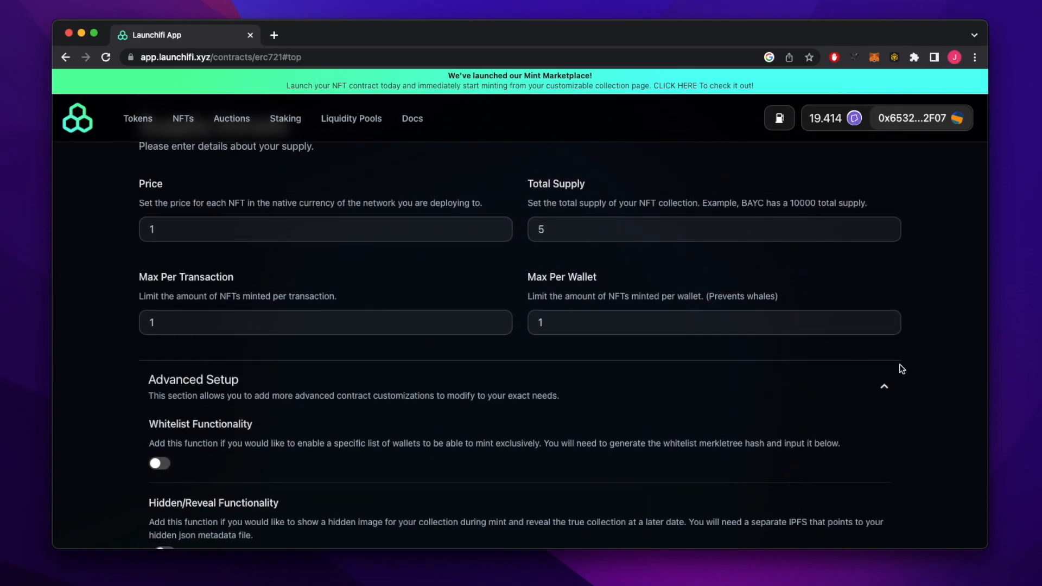
left_click(884, 387)
scroll(562, 417, "down", 1)
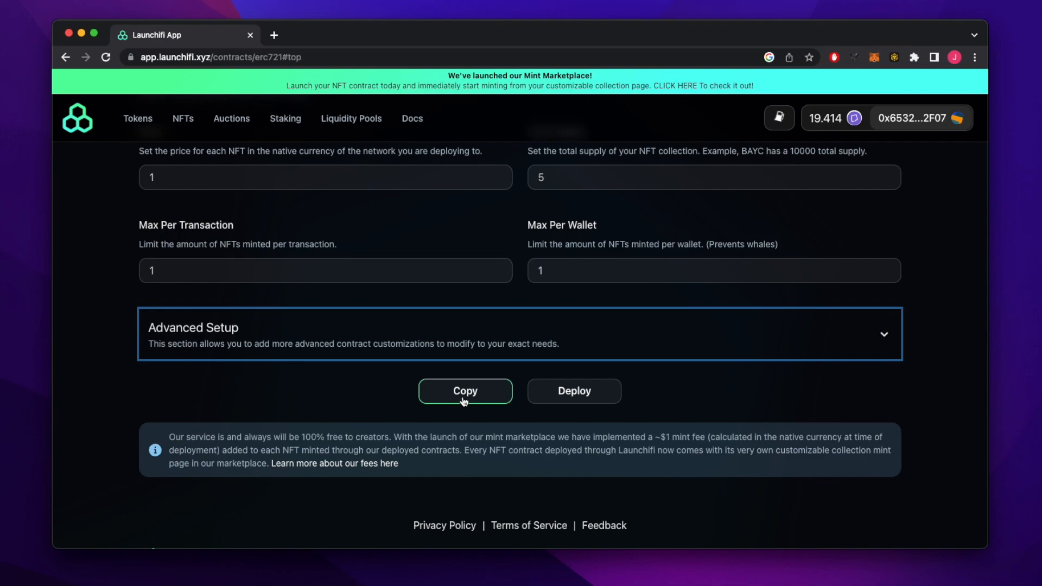
left_click(562, 391)
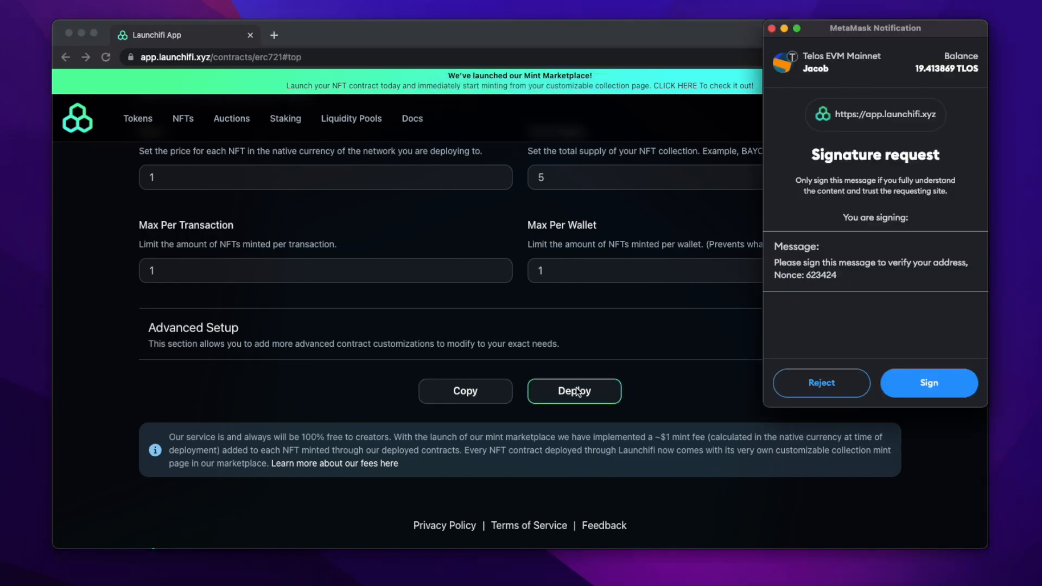
left_click(929, 383)
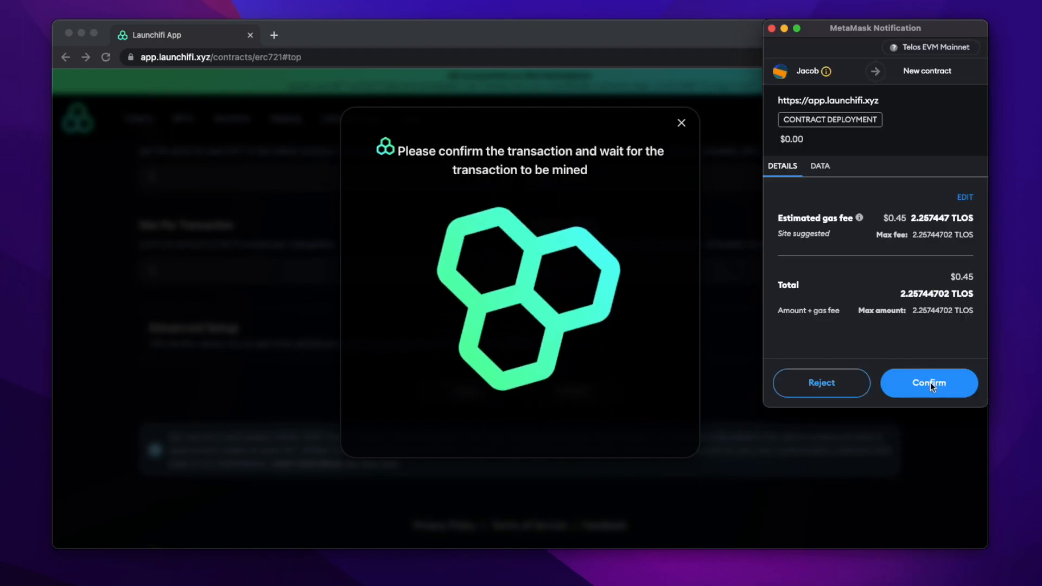
left_click(929, 383)
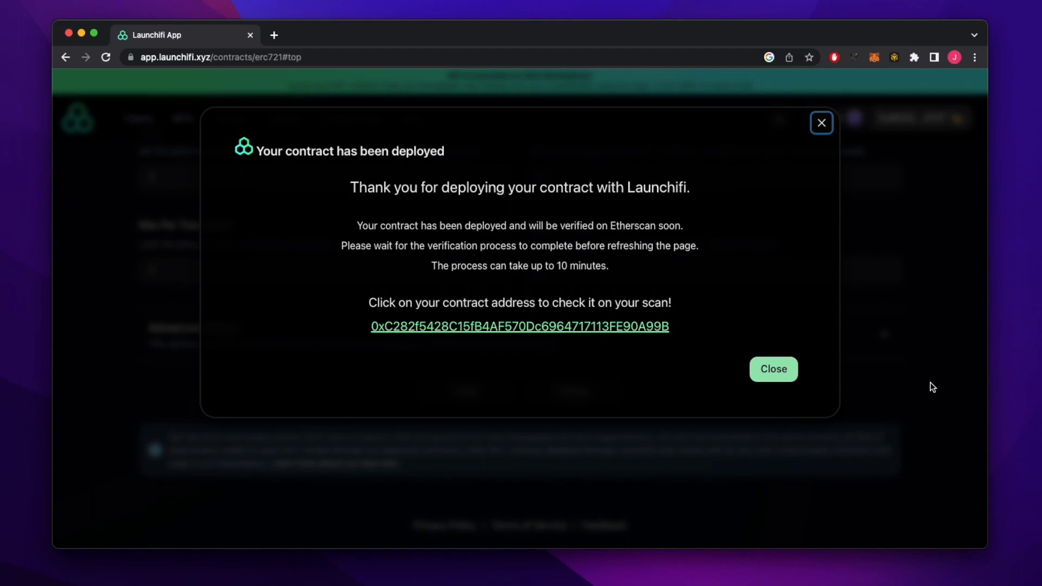
- View the deployed contract on Teloscan through its address link, close that page and dismiss the deployment message
left_click(569, 329)
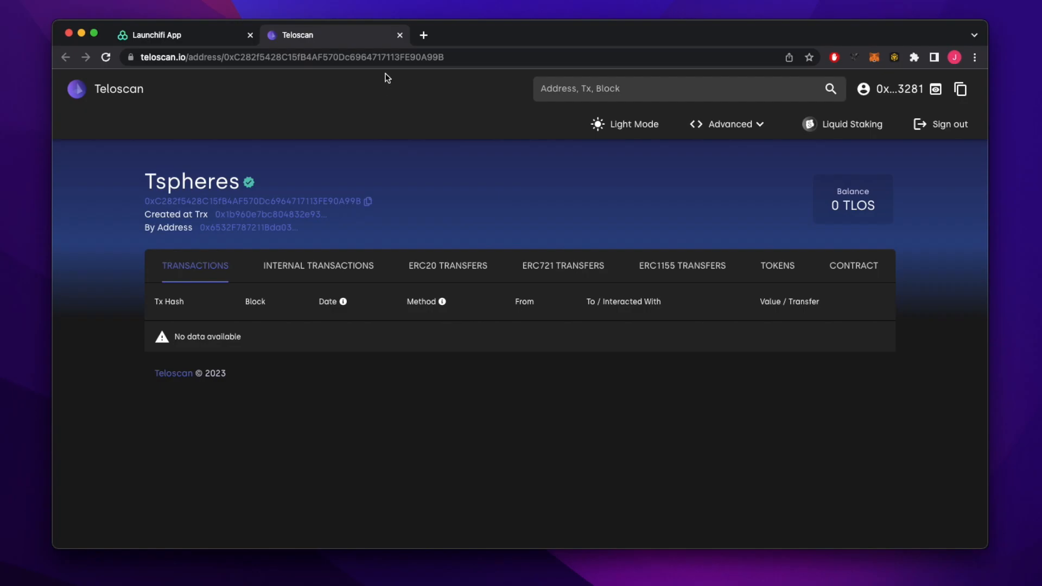
left_click(400, 35)
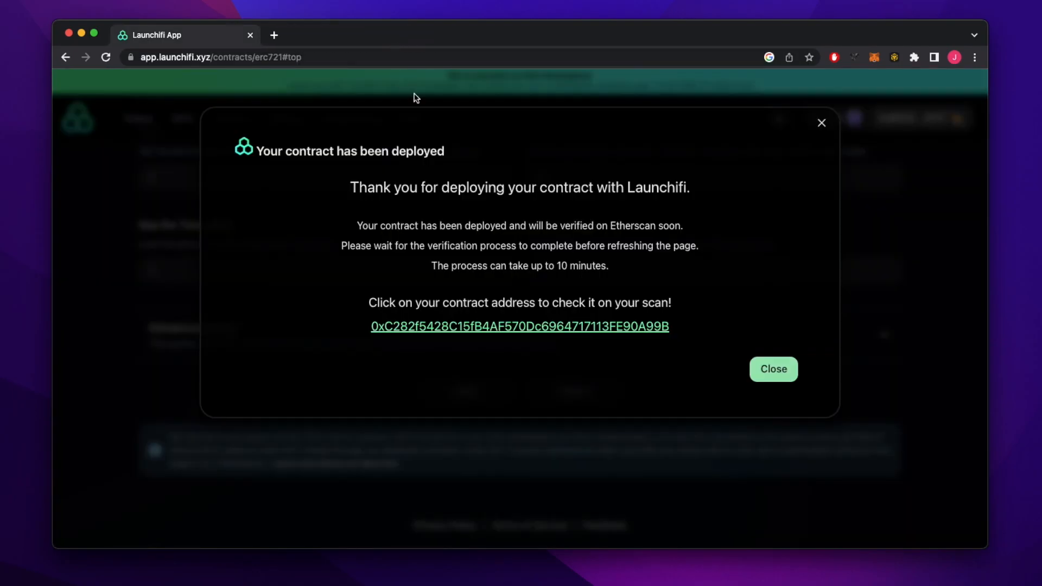
left_click(821, 125)
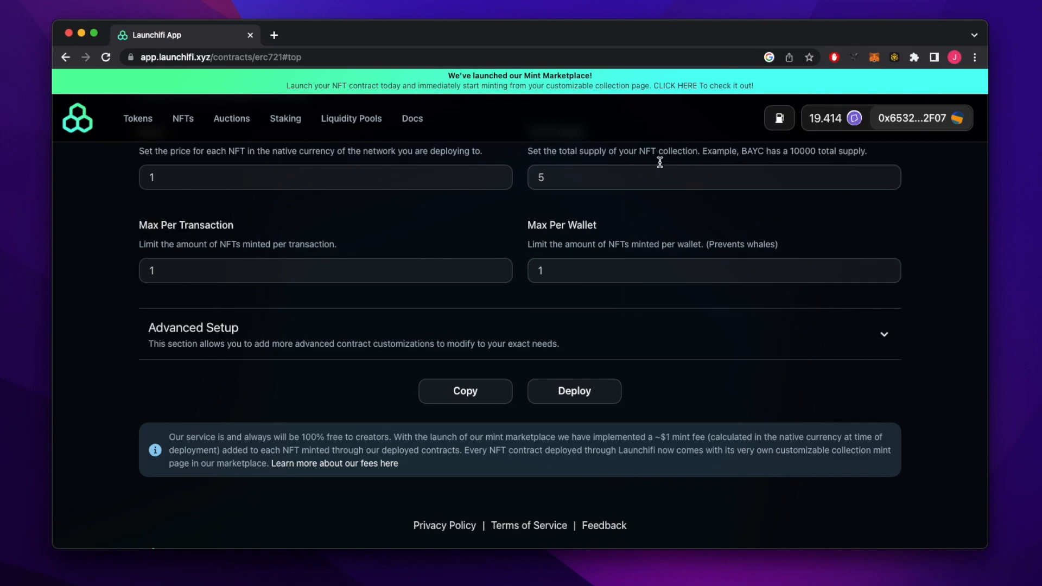
- Open the Launchifi Mint Marketplace from the announcement banner and connect the MetaMask wallet, approving its request
left_click(676, 87)
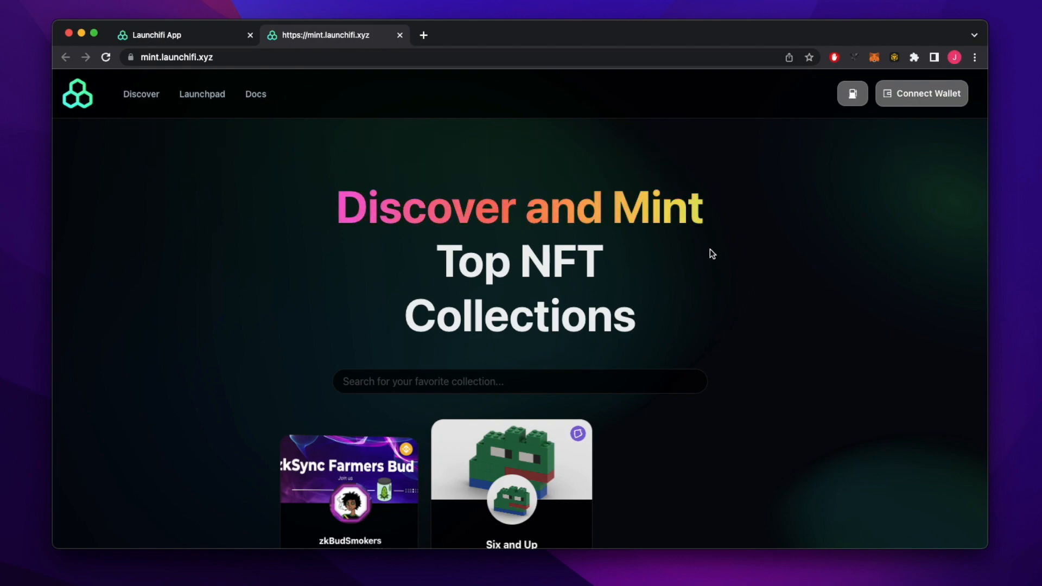
left_click(925, 101)
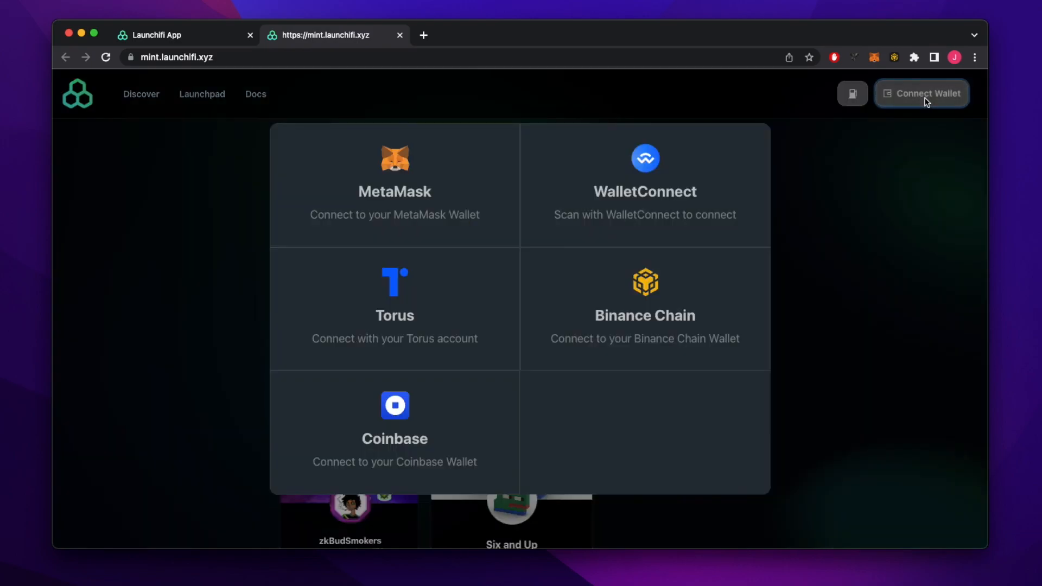
left_click(425, 163)
left_click(948, 394)
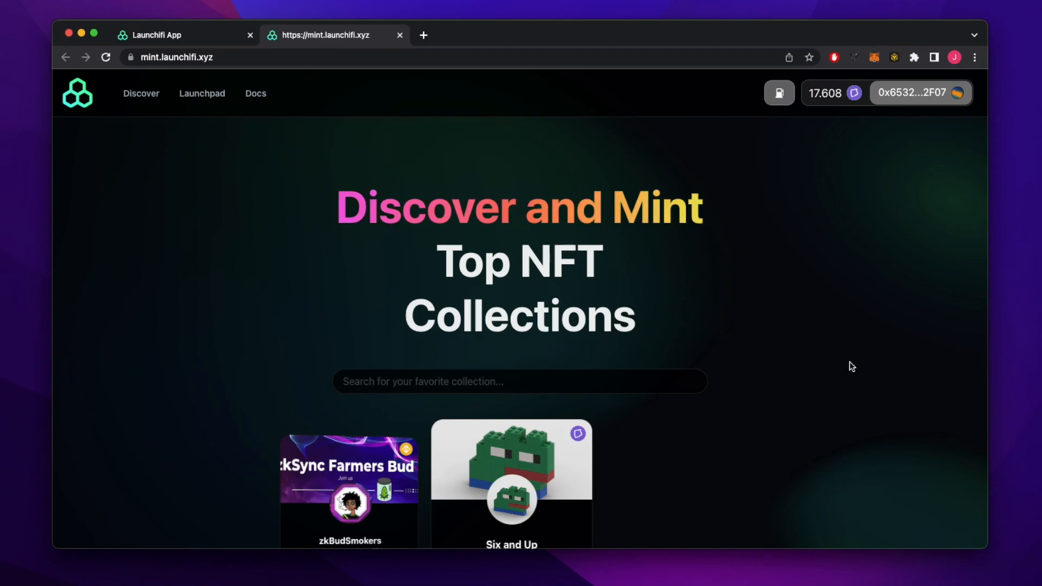
- Open the TSPHERES collection page from Fresh Mints and open its settings for editing
scroll(763, 378, "down", 5)
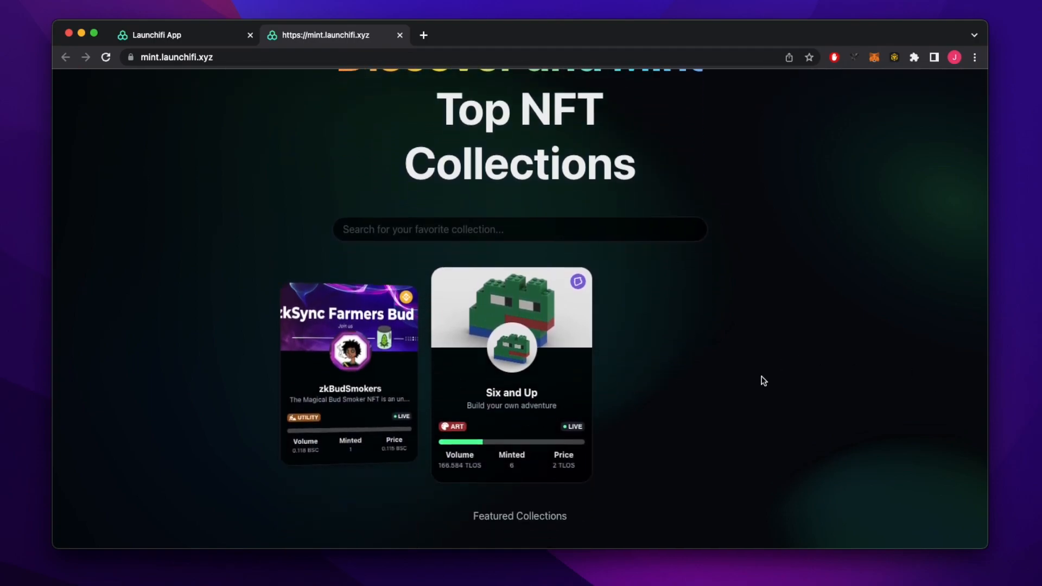
scroll(762, 379, "down", 15)
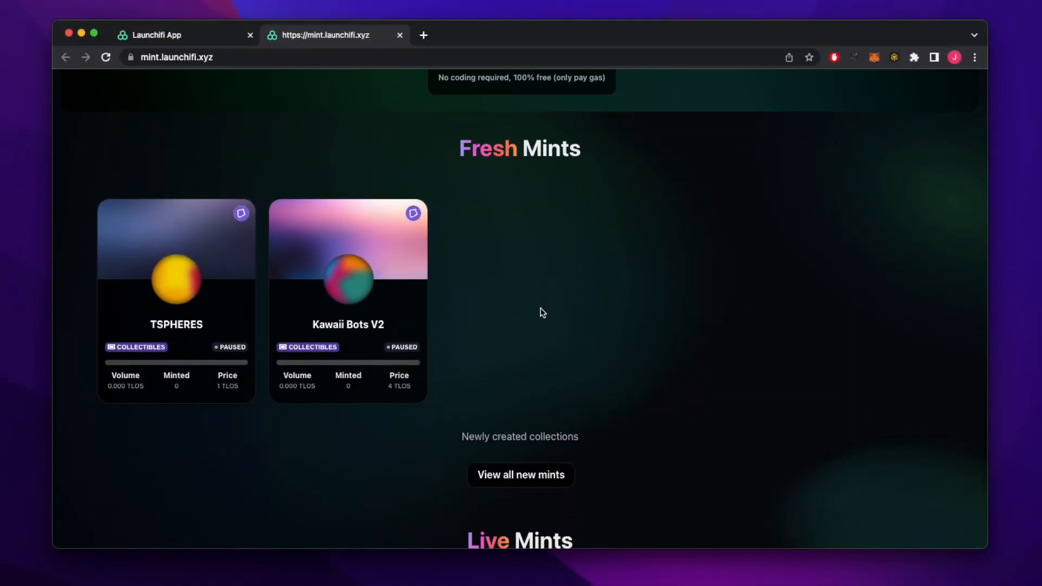
left_click(195, 321)
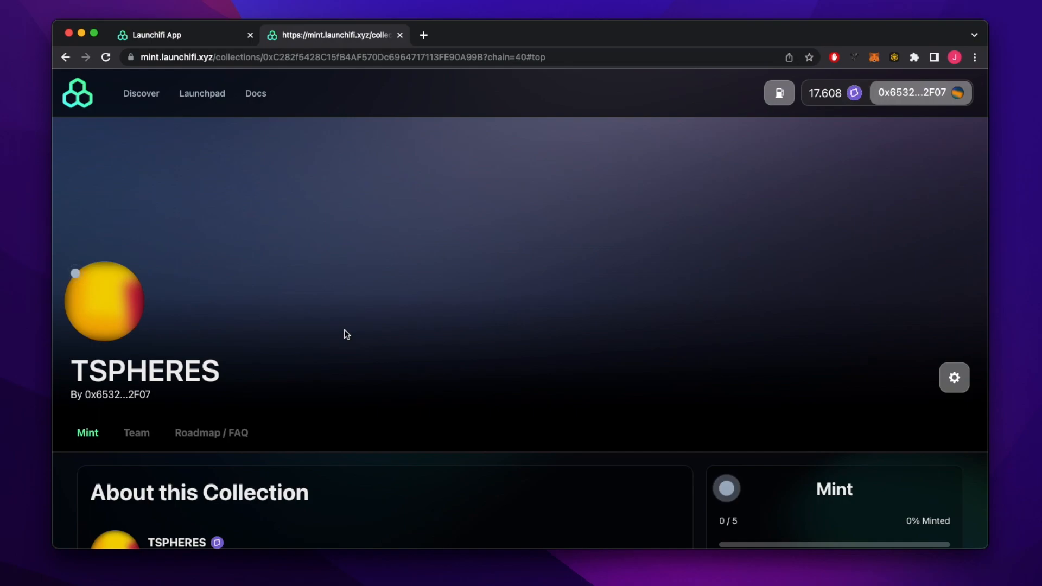
scroll(347, 334, "down", 4)
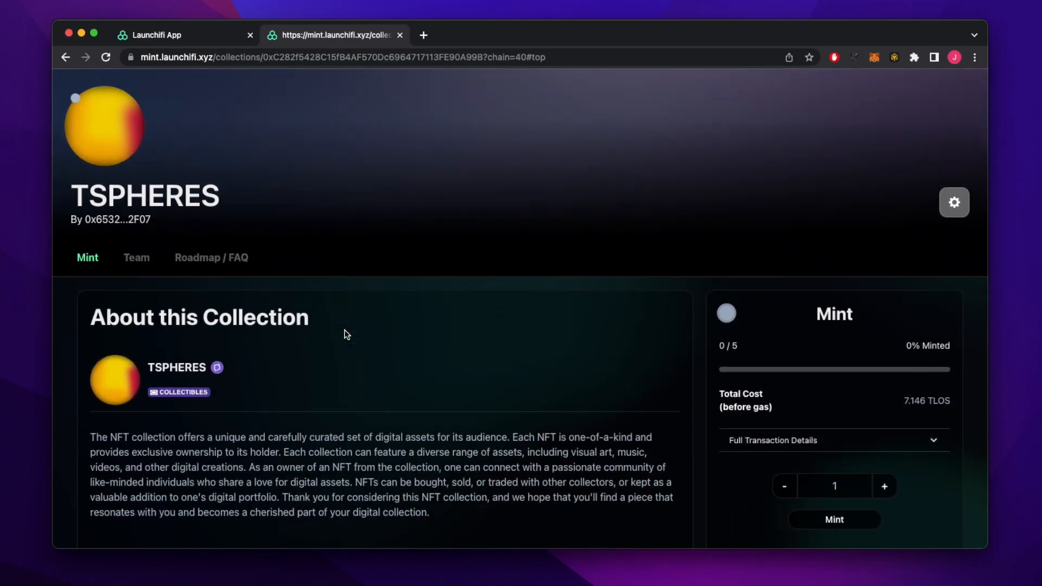
scroll(347, 334, "down", 2)
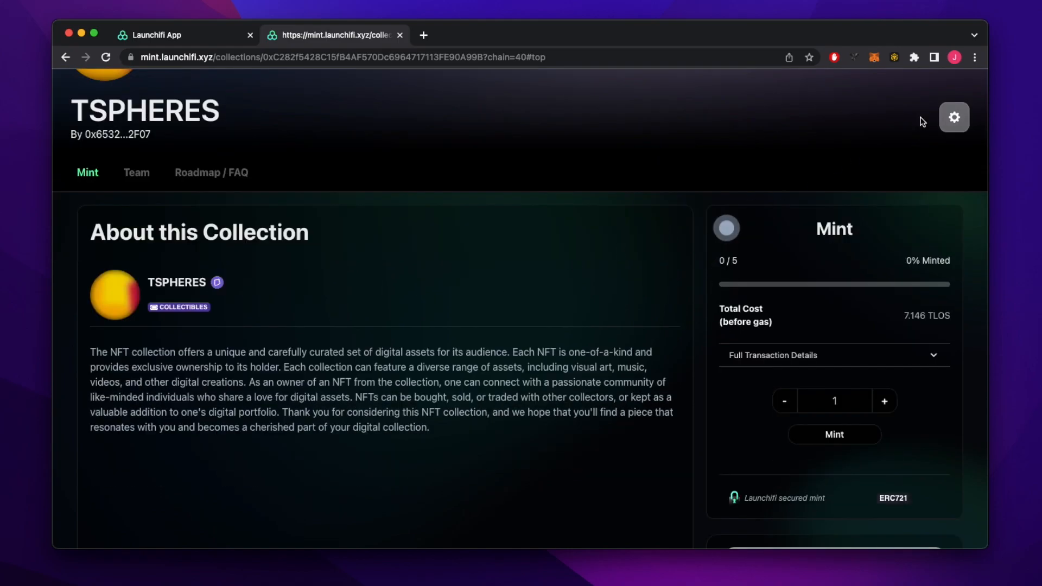
left_click(952, 120)
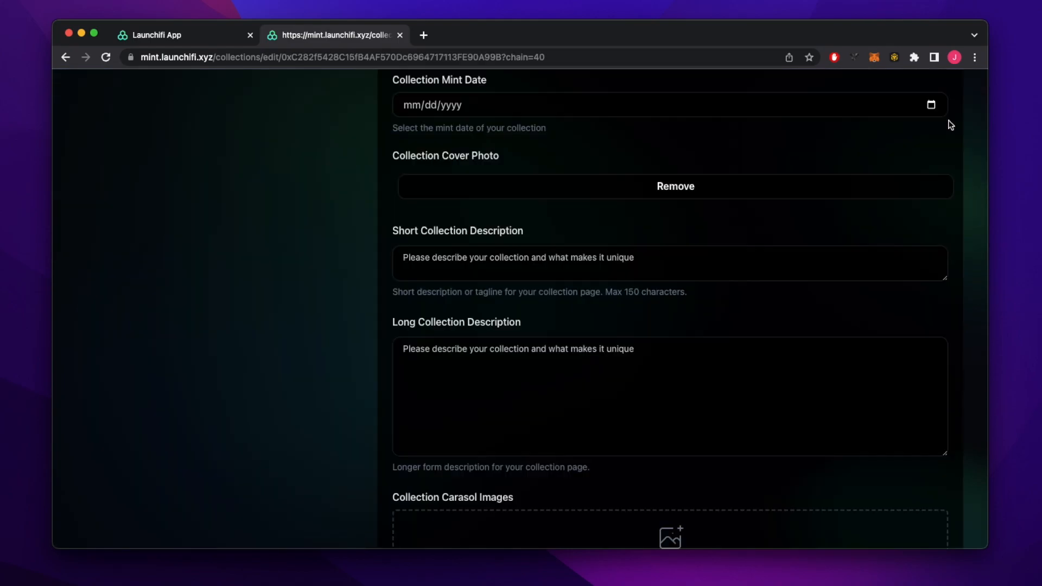
- Upload tsph.png as the collection profile image and set the collection category to Art
scroll(849, 207, "up", 4)
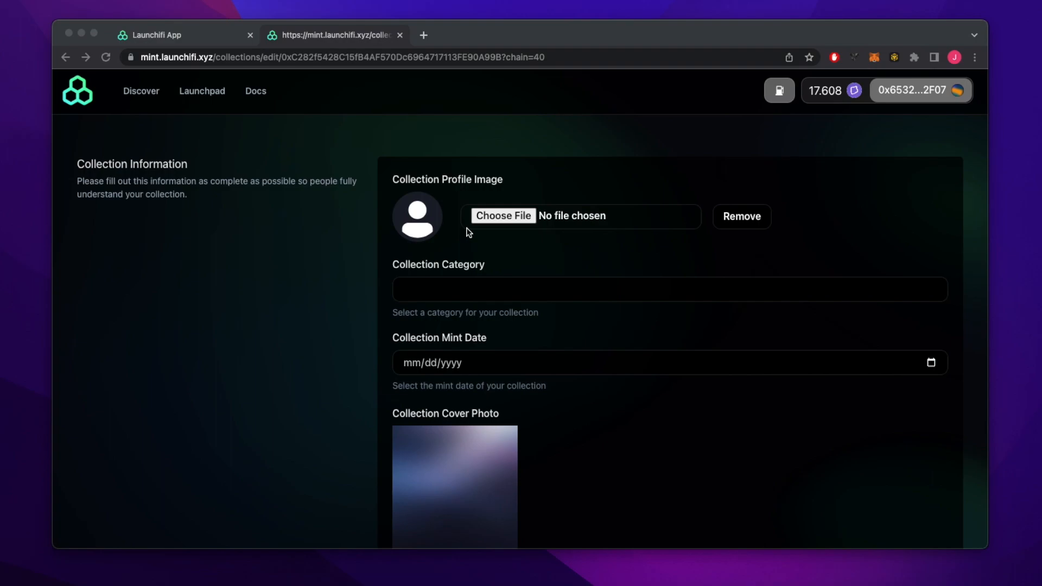
left_click(508, 218)
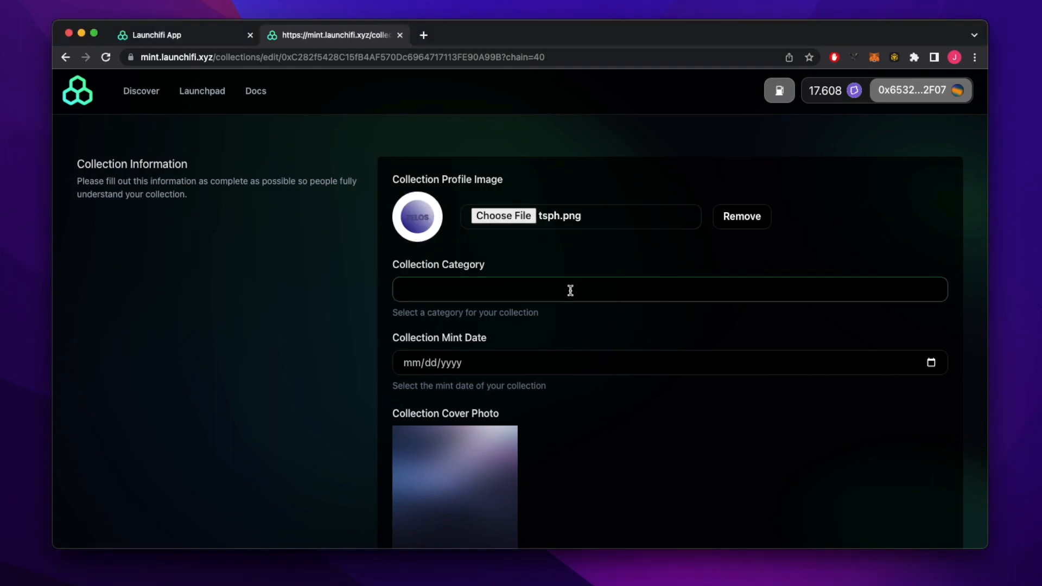
left_click(570, 290)
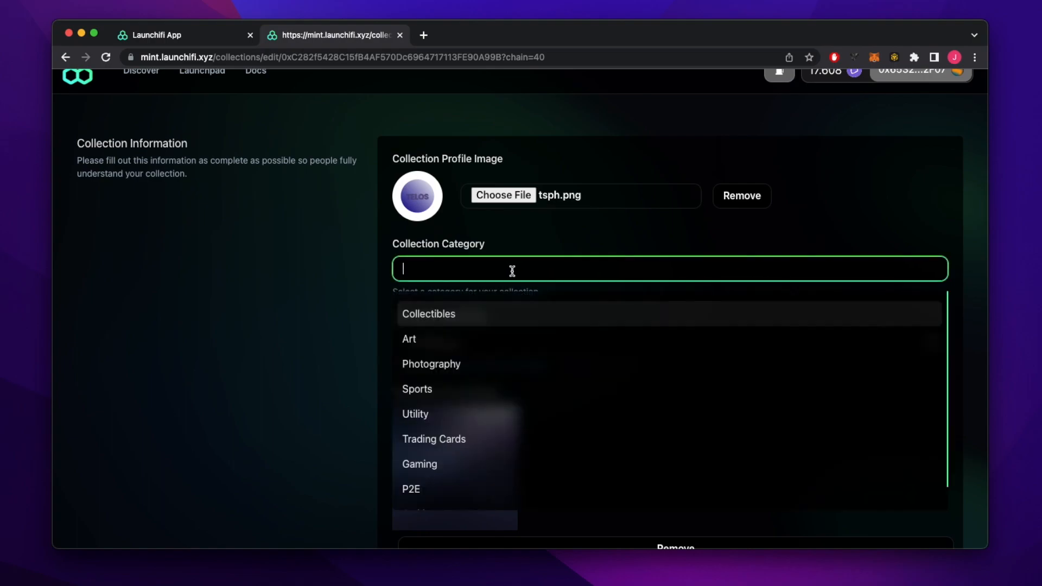
left_click(502, 336)
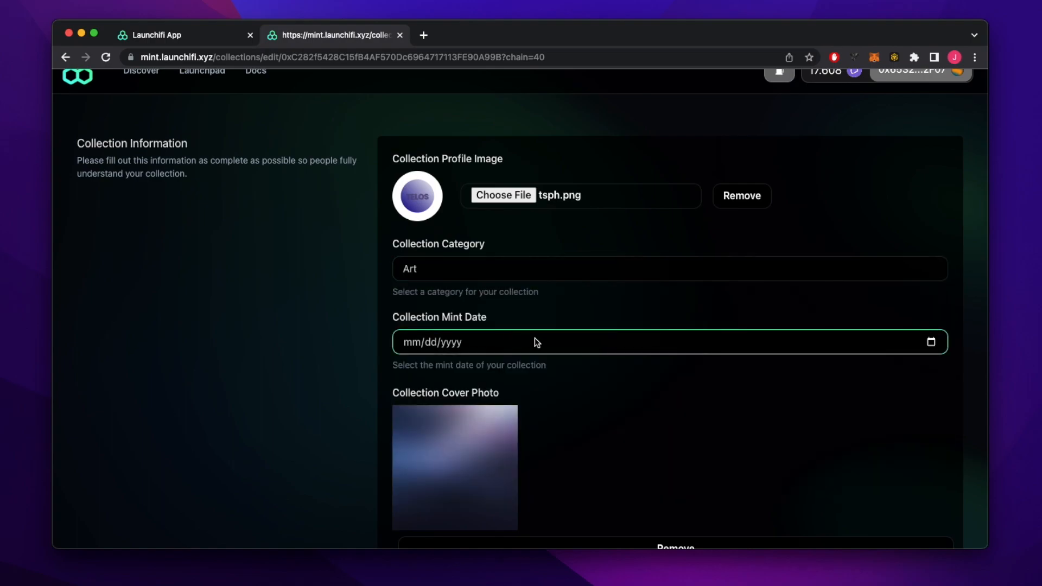
- Set the collection mint date to 05/10/2023 and remove the default cover photo
scroll(534, 343, "down", 1)
left_click(494, 307)
type("05102023")
left_click(735, 403)
scroll(734, 403, "down", 3)
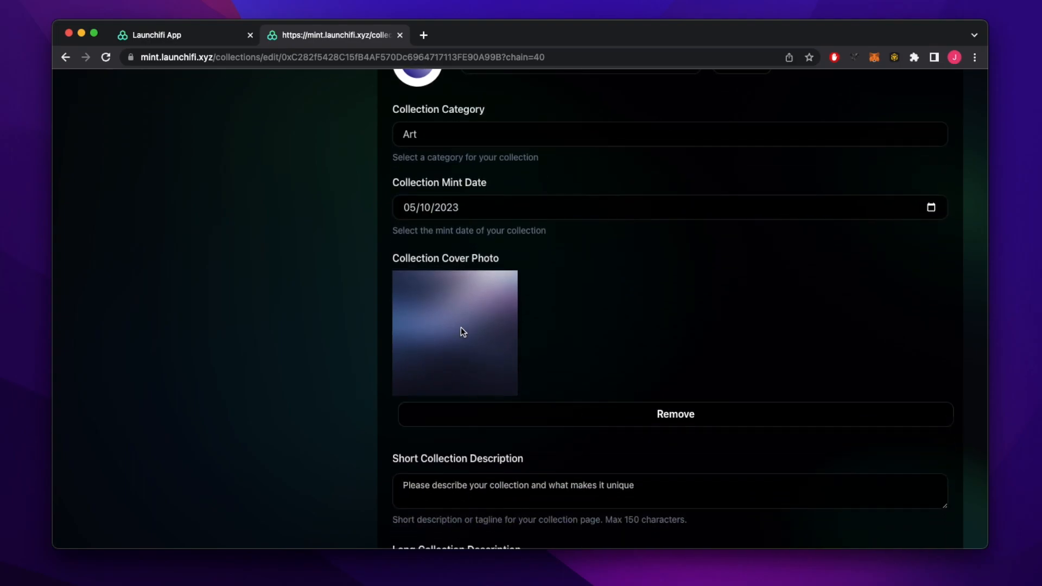
left_click(675, 416)
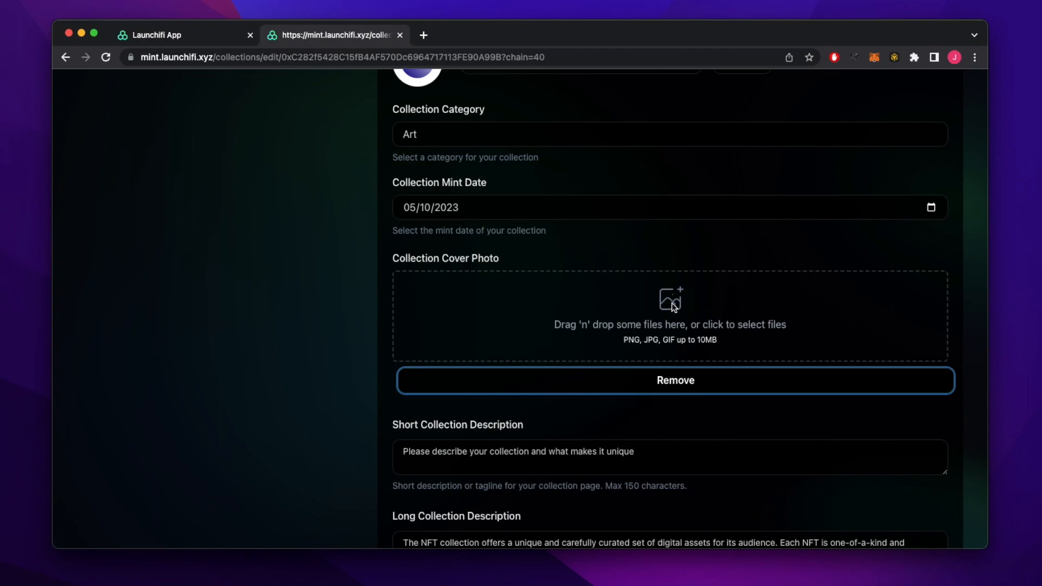
- Enter "Tsheres aren't square!" as the short collection description
scroll(674, 307, "down", 3)
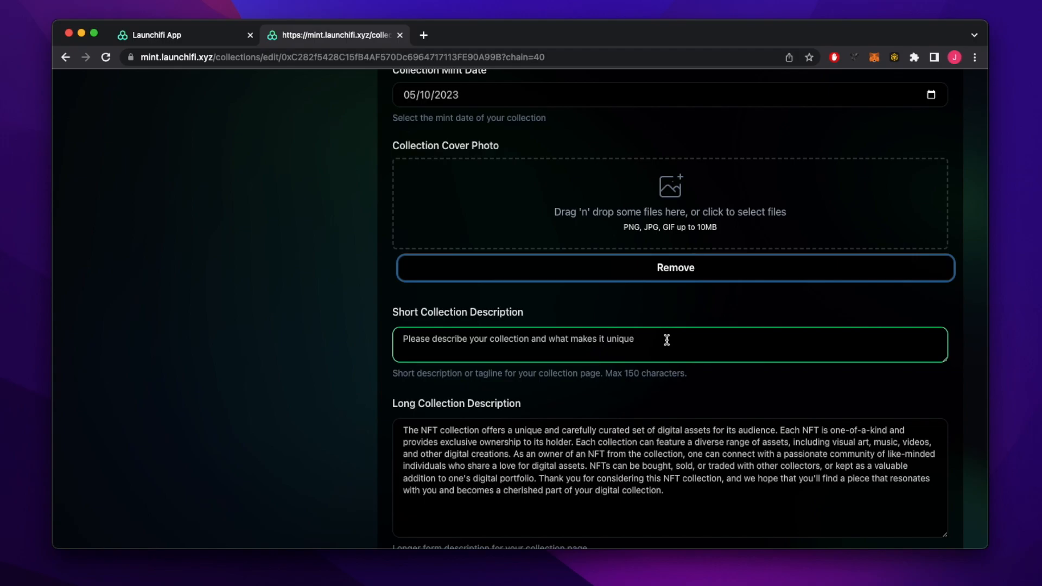
left_click(666, 339)
type("Ts")
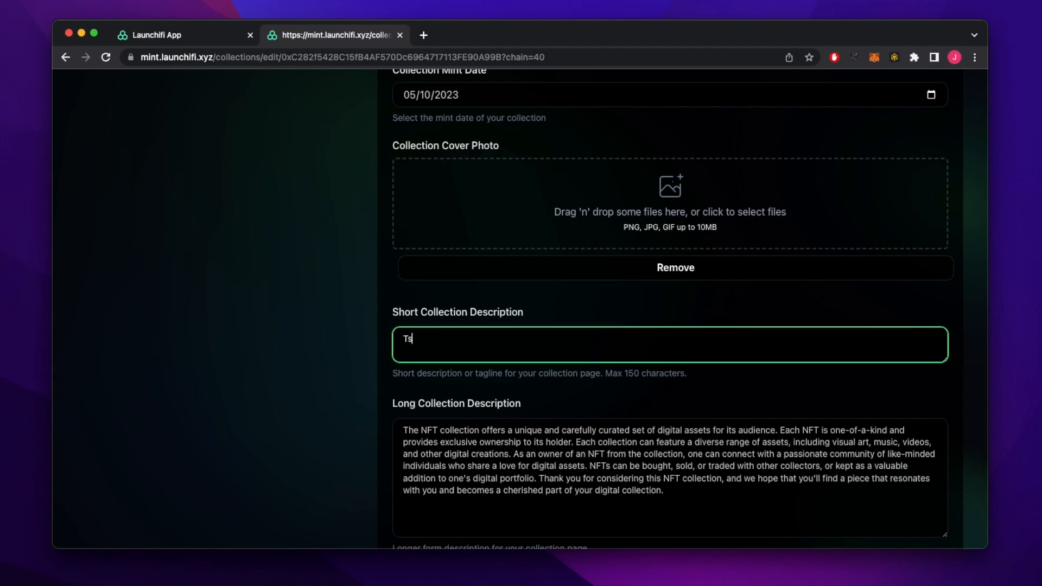
type("heres aren't square!")
left_click(452, 339)
type("'")
left_click(491, 375)
- Replace the default long collection description with "Testing!"
scroll(599, 433, "down", 2)
left_click(600, 432)
scroll(615, 467, "down", 1)
left_click(615, 467)
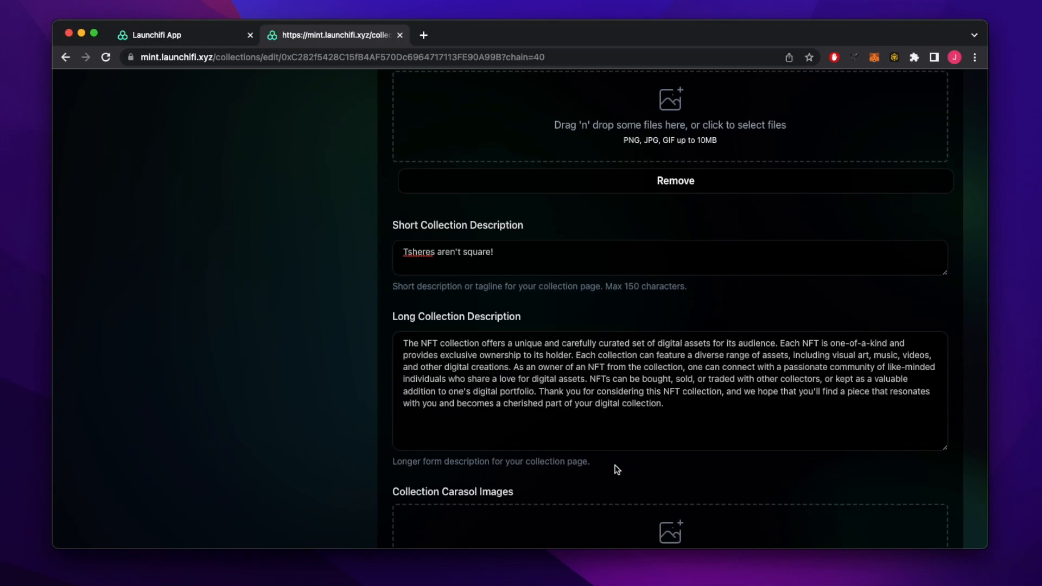
left_click_drag(680, 404, 373, 342)
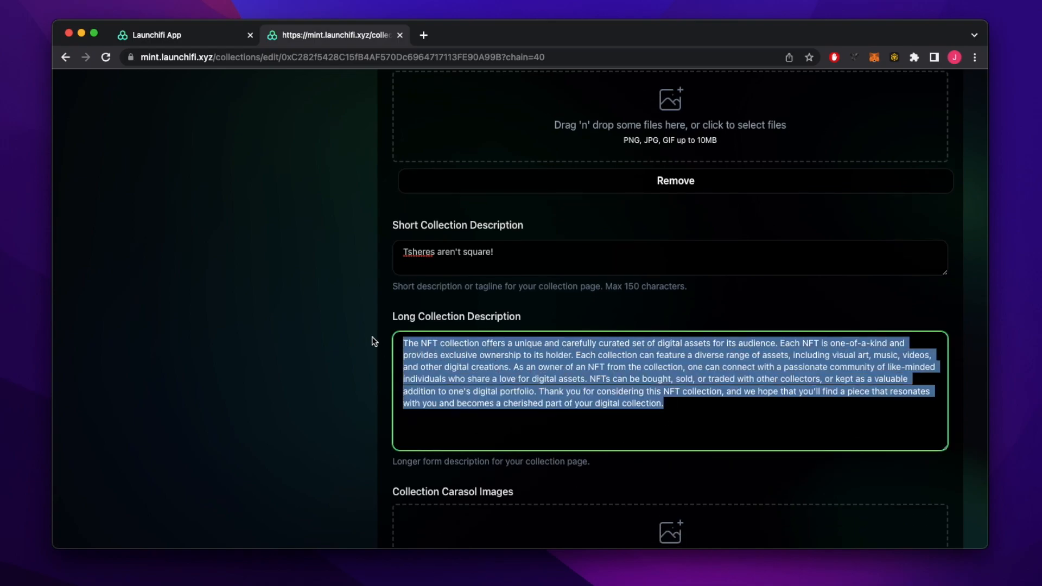
key("BackSpace")
type("Testing!")
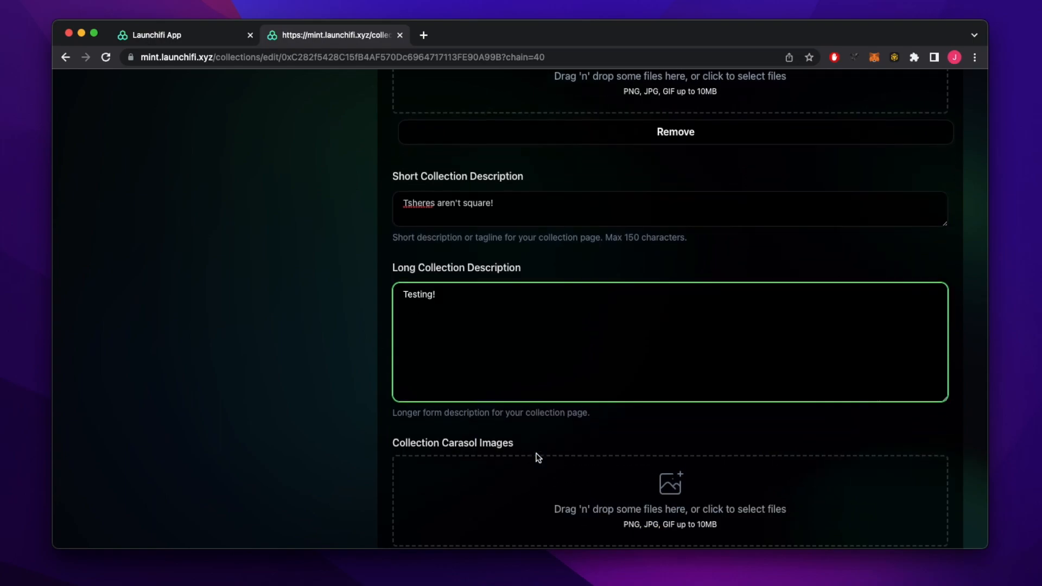
- Leave the carousel images and social links empty, save the collection information and approve the MetaMask request
scroll(537, 456, "down", 5)
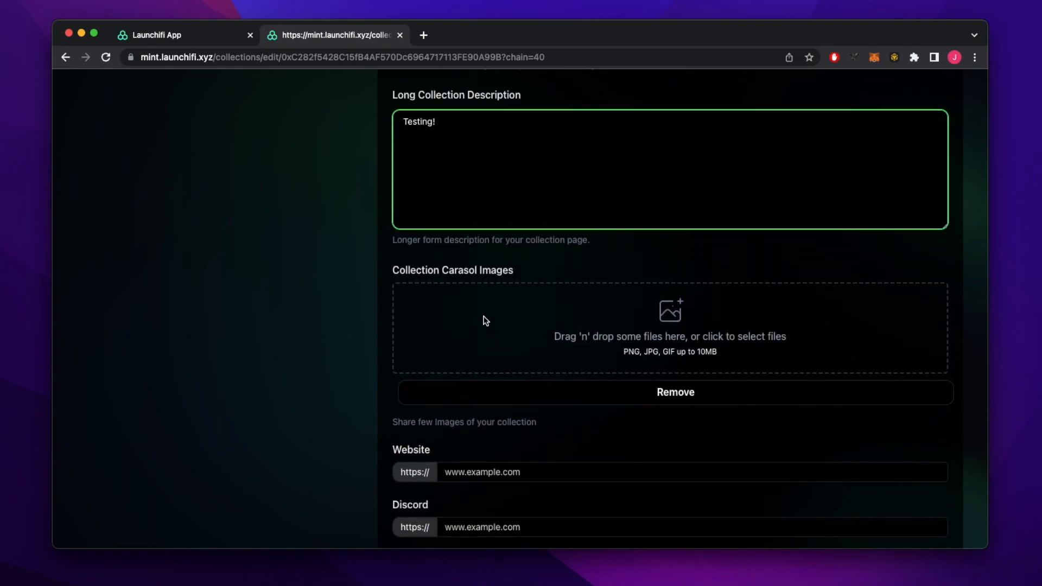
scroll(506, 319, "down", 4)
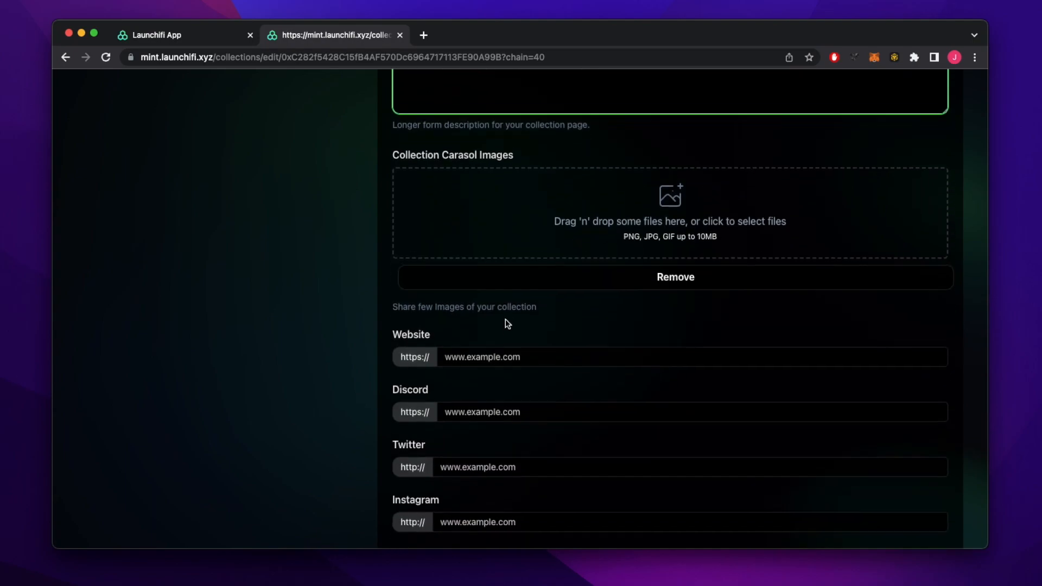
scroll(507, 324, "down", 1)
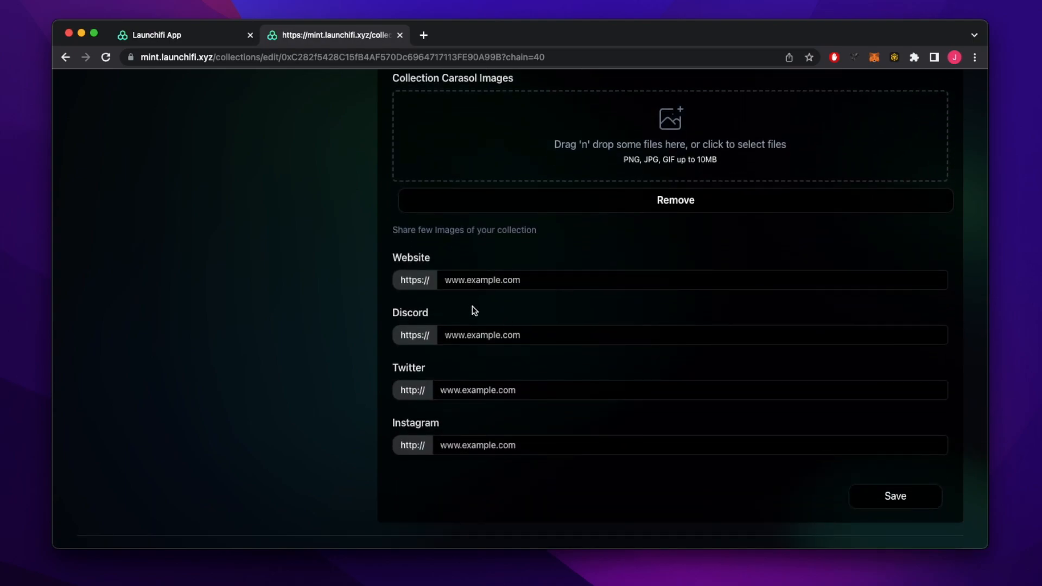
left_click(487, 445)
left_click(510, 489)
scroll(510, 488, "down", 6)
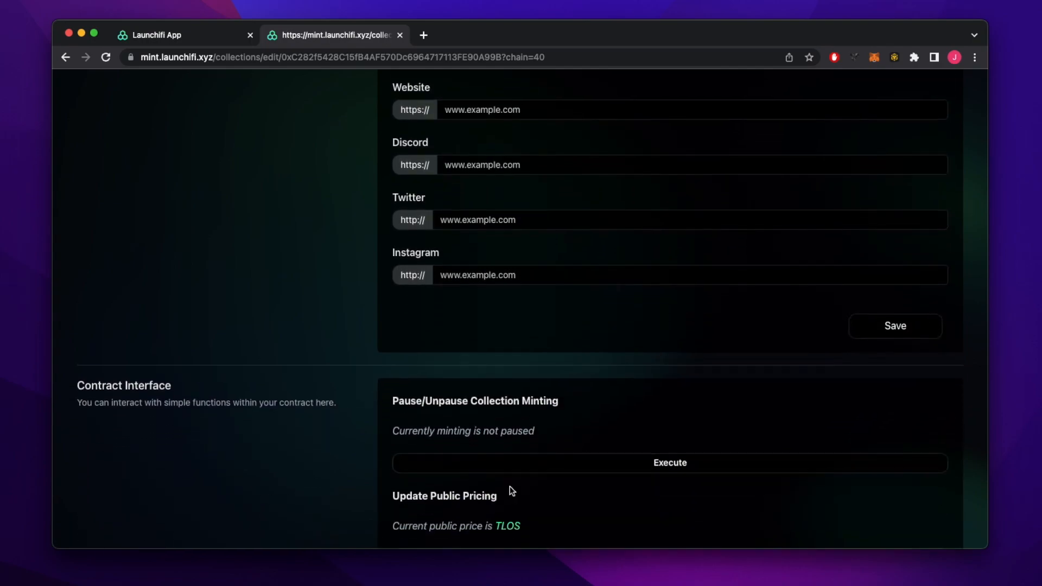
scroll(509, 486, "down", 1)
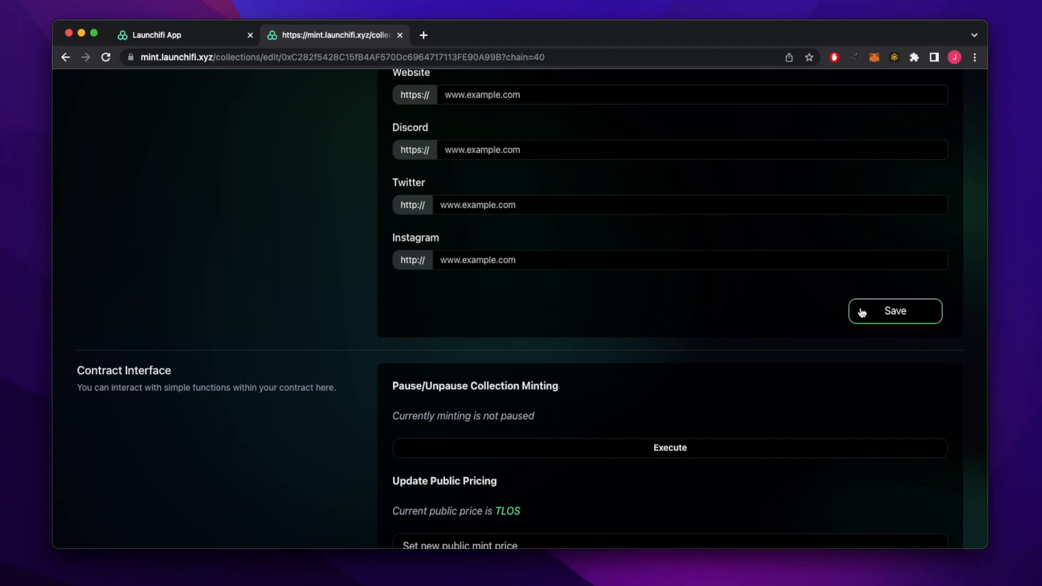
left_click(889, 317)
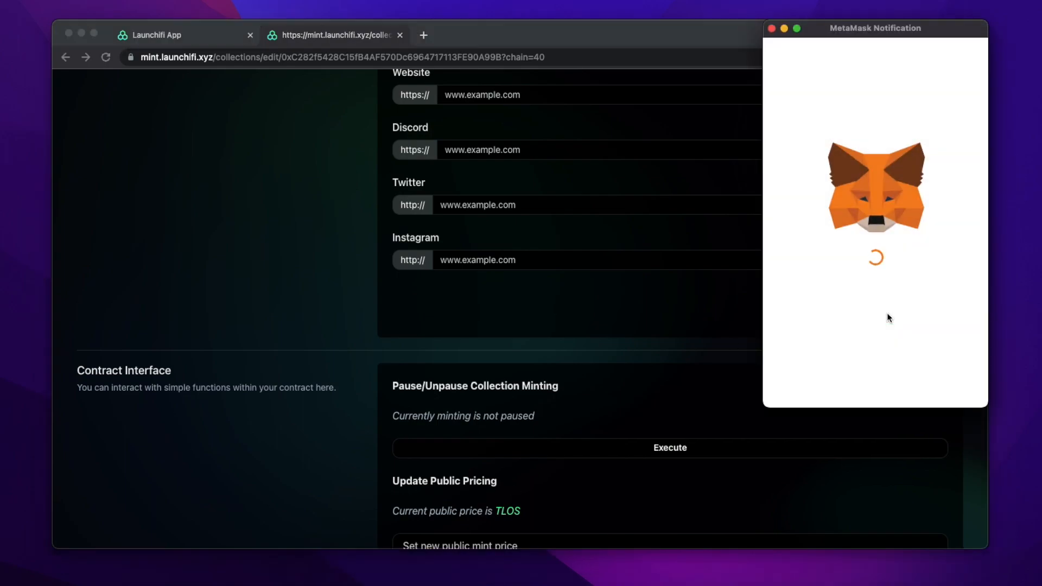
left_click(917, 380)
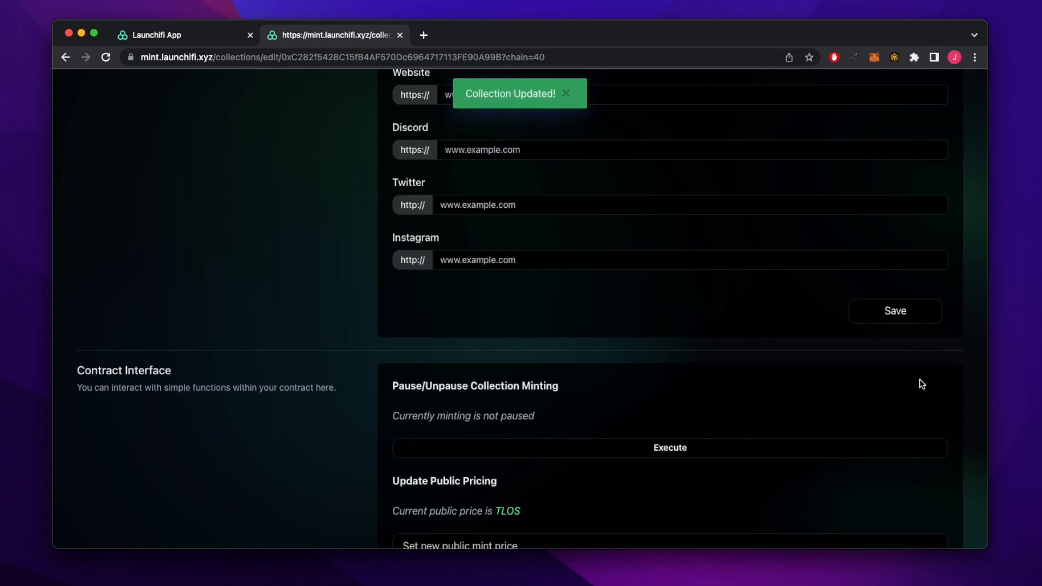
- Review the contract interface's pause, public pricing and withdraw functions and the team information fields on the collection's edit page
scroll(922, 384, "down", 5)
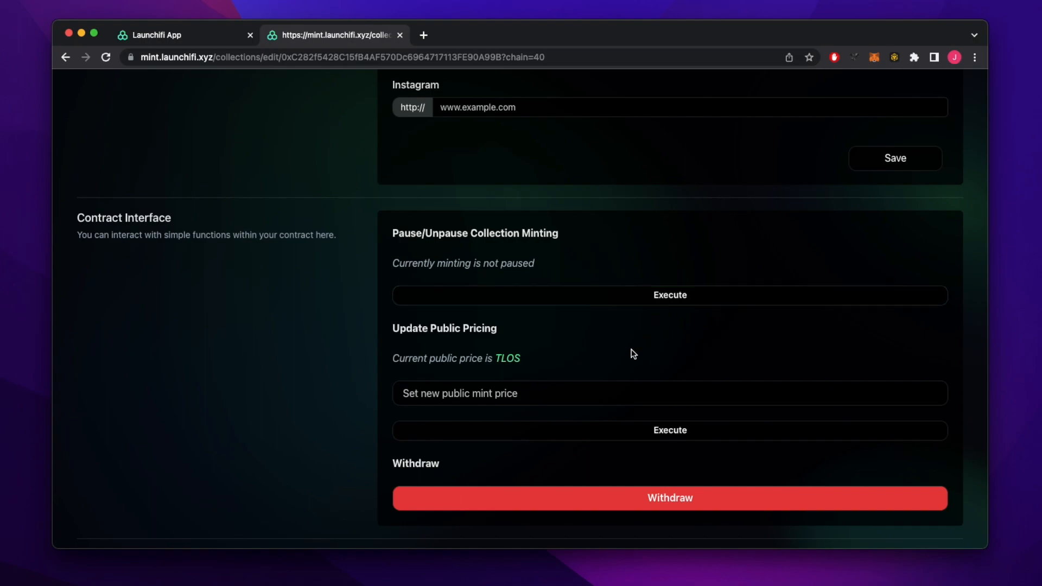
scroll(632, 354, "down", 3)
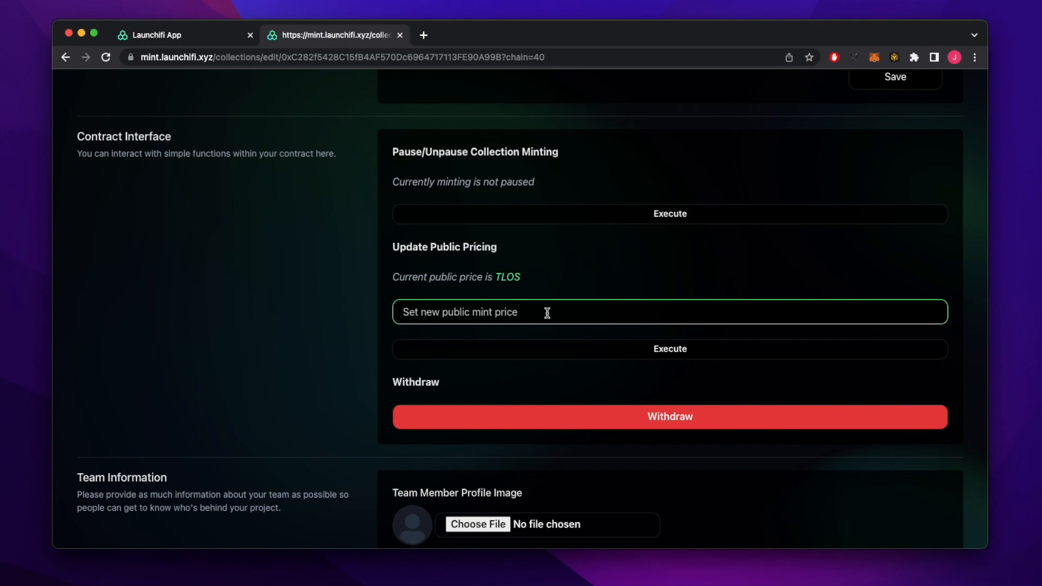
scroll(566, 384, "down", 1)
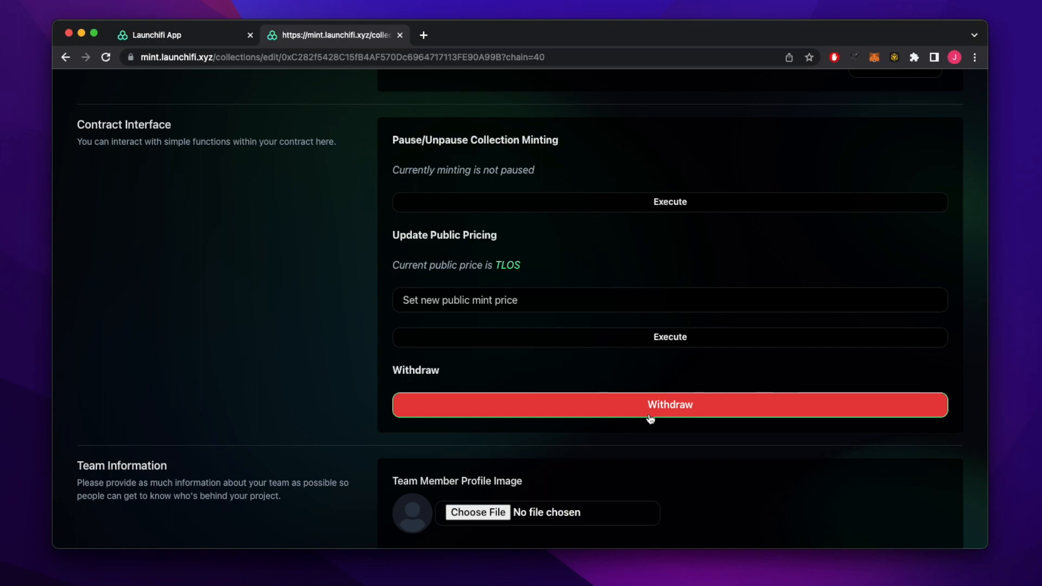
scroll(651, 419, "down", 3)
scroll(649, 417, "down", 5)
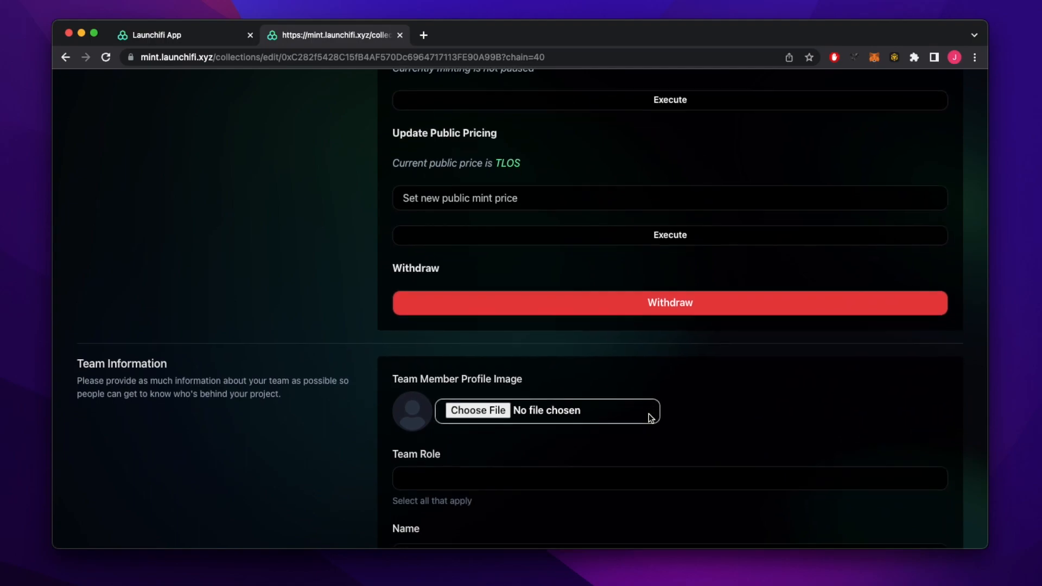
scroll(649, 418, "down", 1)
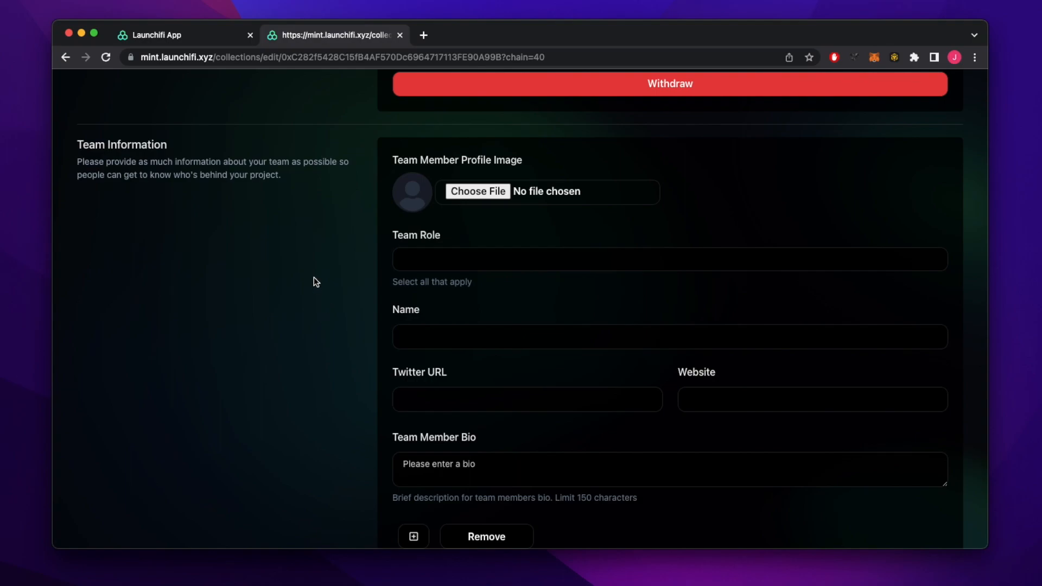
scroll(465, 215, "down", 1)
left_click(466, 214)
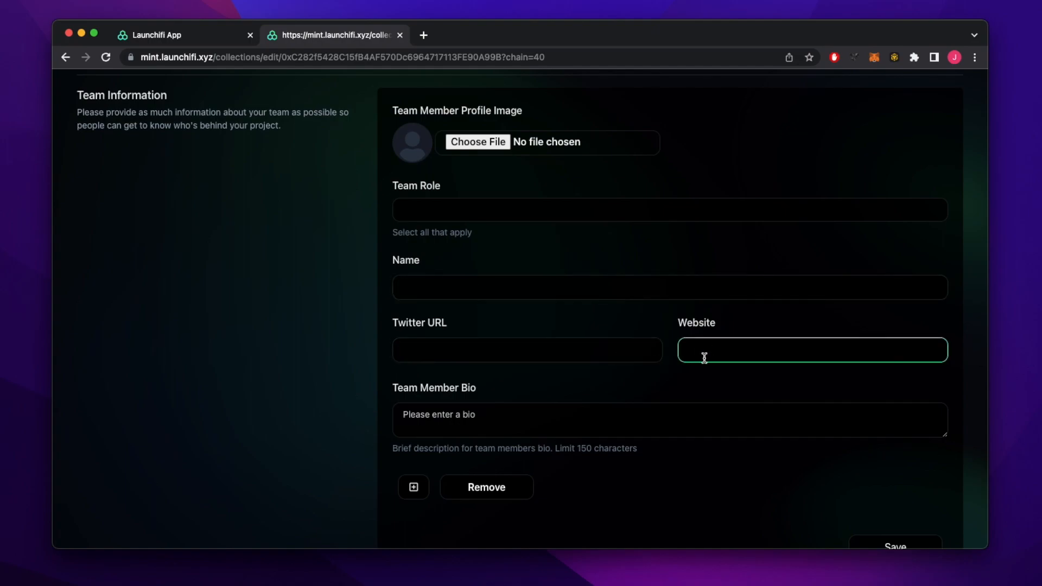
scroll(588, 387, "down", 1)
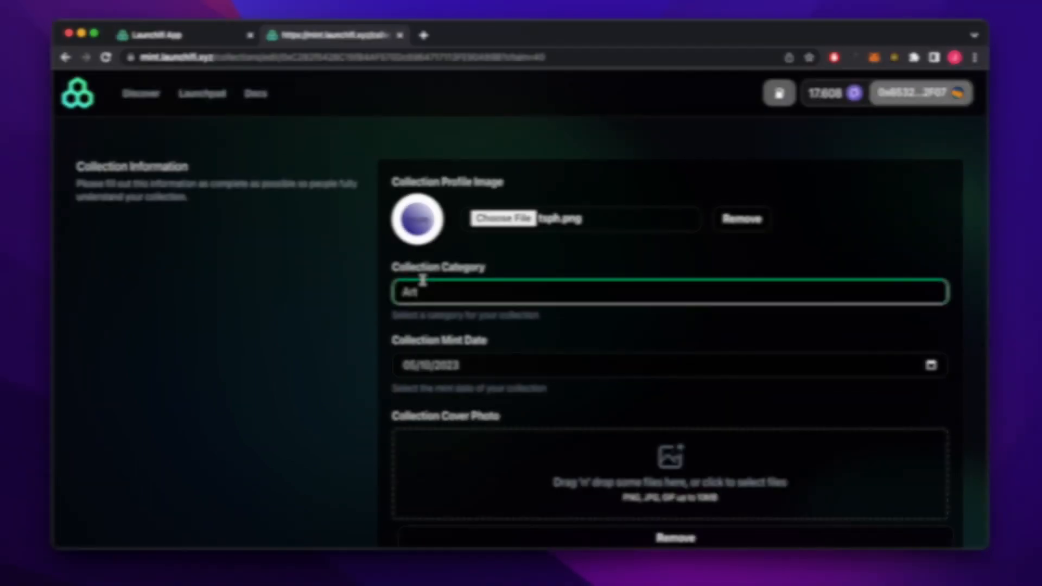
left_click(281, 219)
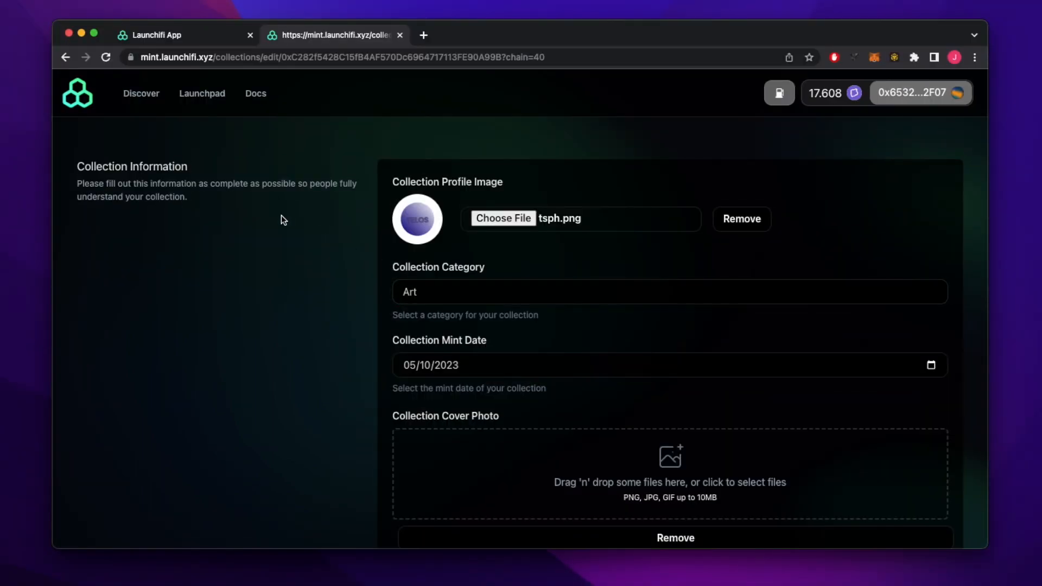
- Return from the edit page to the mint section of the TSPHERES collection's public page
left_click(65, 58)
scroll(261, 258, "down", 3)
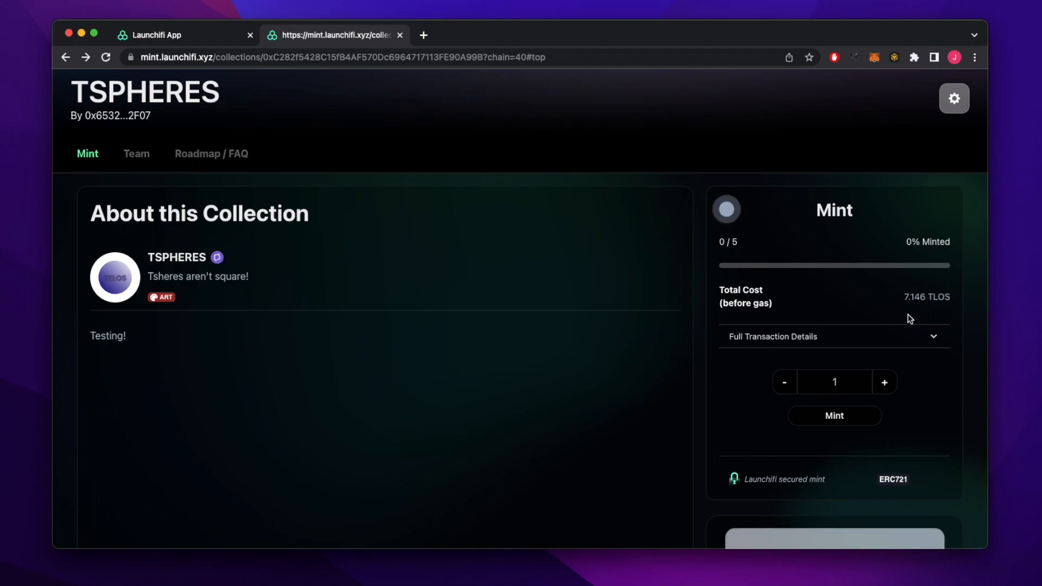
- Try raising the mint quantity to 5 and bring it back down to 1
left_click(887, 384)
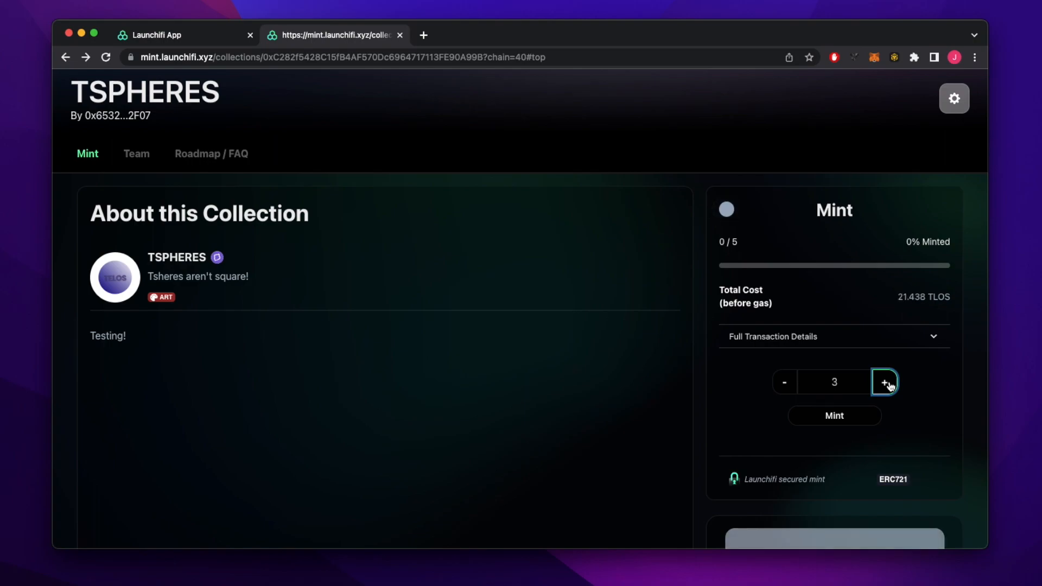
left_click(889, 385)
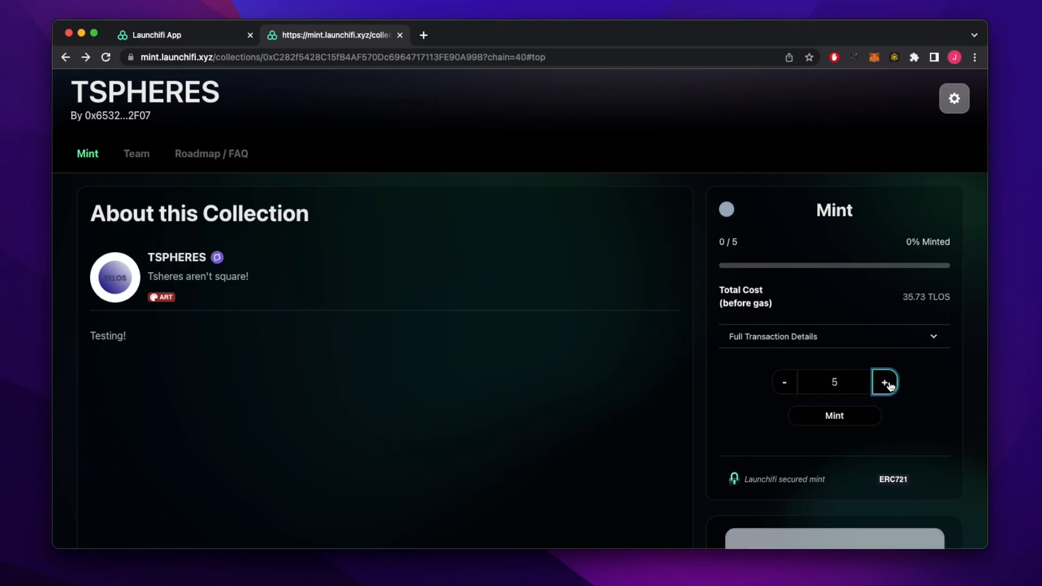
left_click(784, 382)
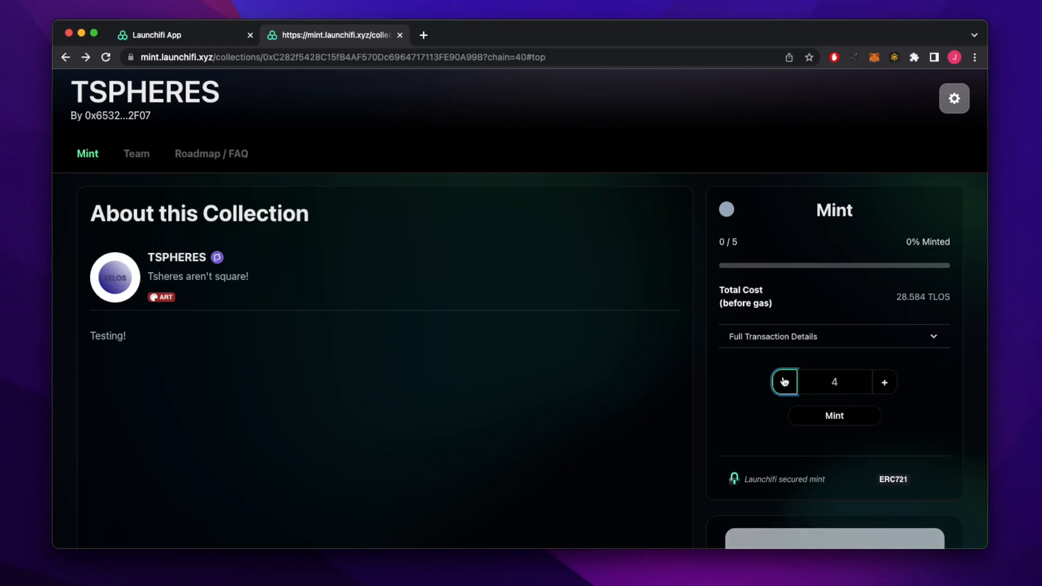
left_click(784, 381)
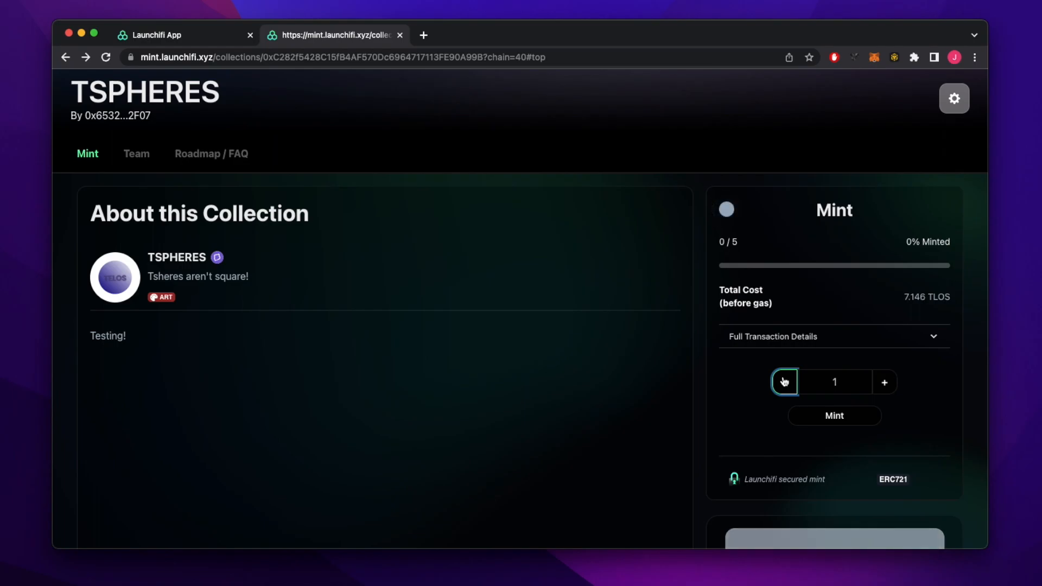
- Mint one TSPHERES NFT and confirm the transaction in MetaMask
left_click(834, 417)
scroll(837, 396, "down", 1)
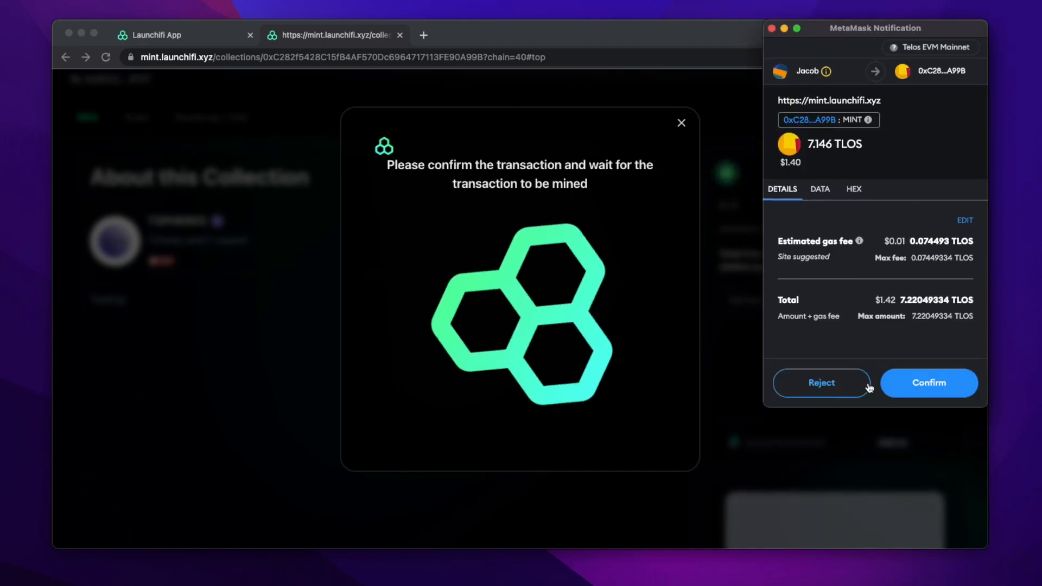
left_click(929, 383)
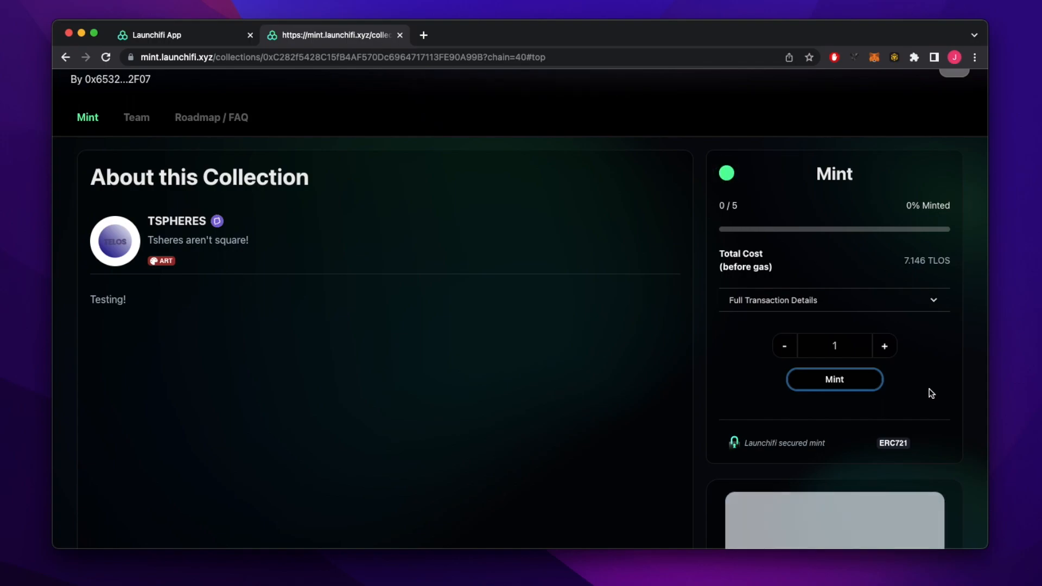
- Reload the TSPHERES collection page and check the mint progress
left_click(106, 57)
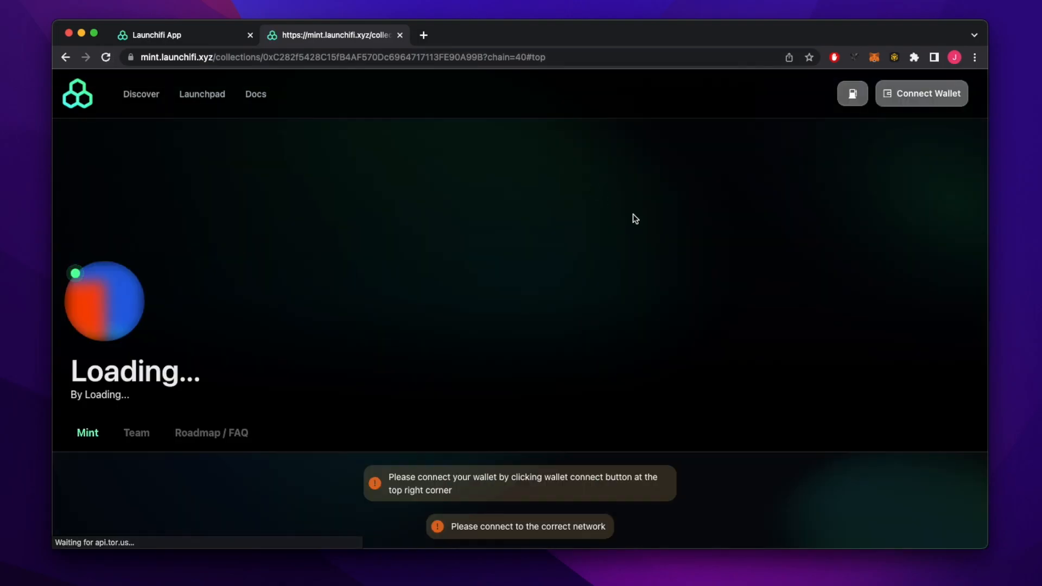
scroll(853, 421, "down", 4)
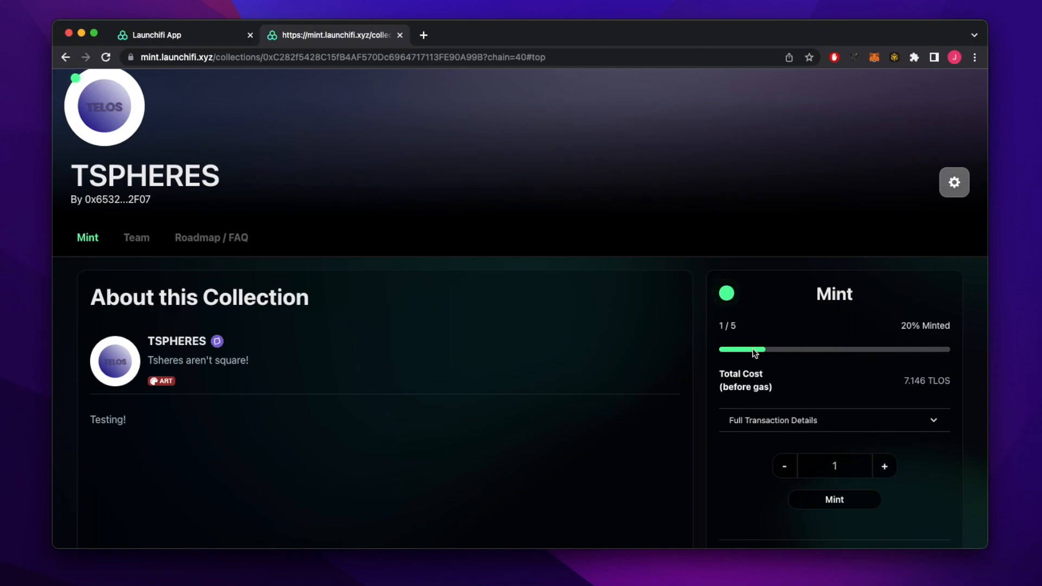
scroll(910, 484, "down", 3)
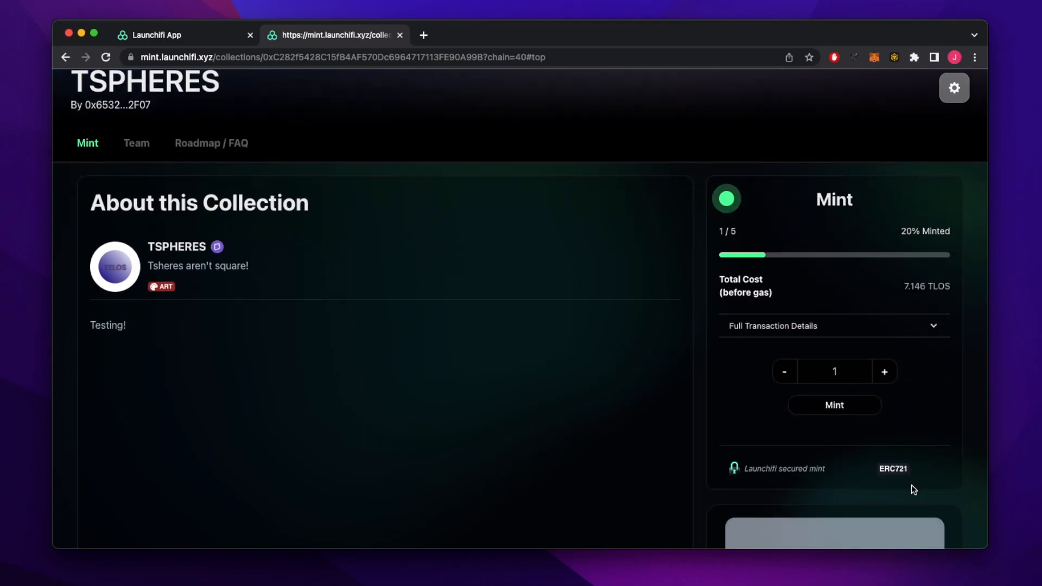
scroll(911, 484, "up", 2)
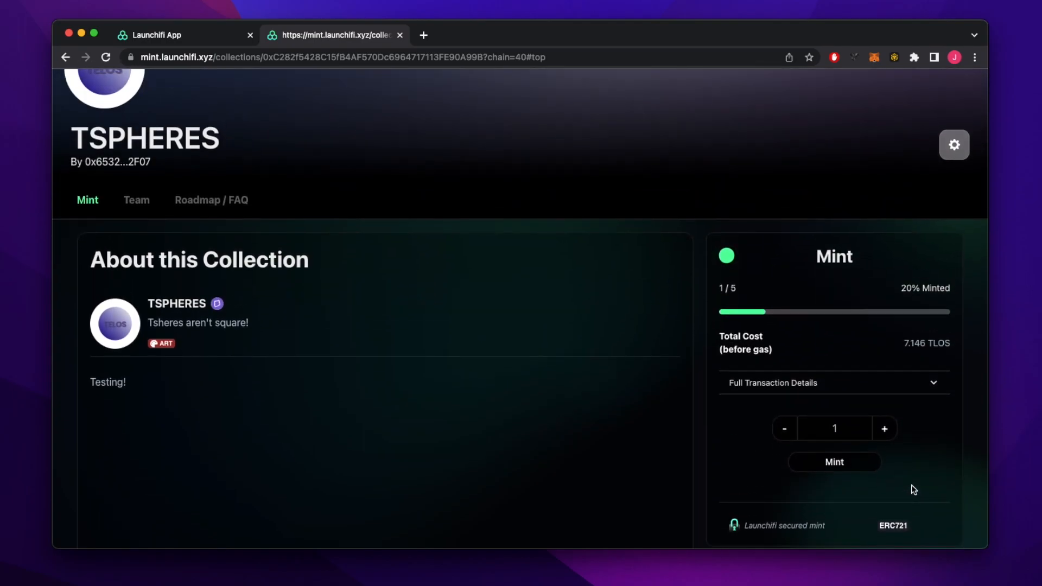
scroll(910, 484, "down", 1)
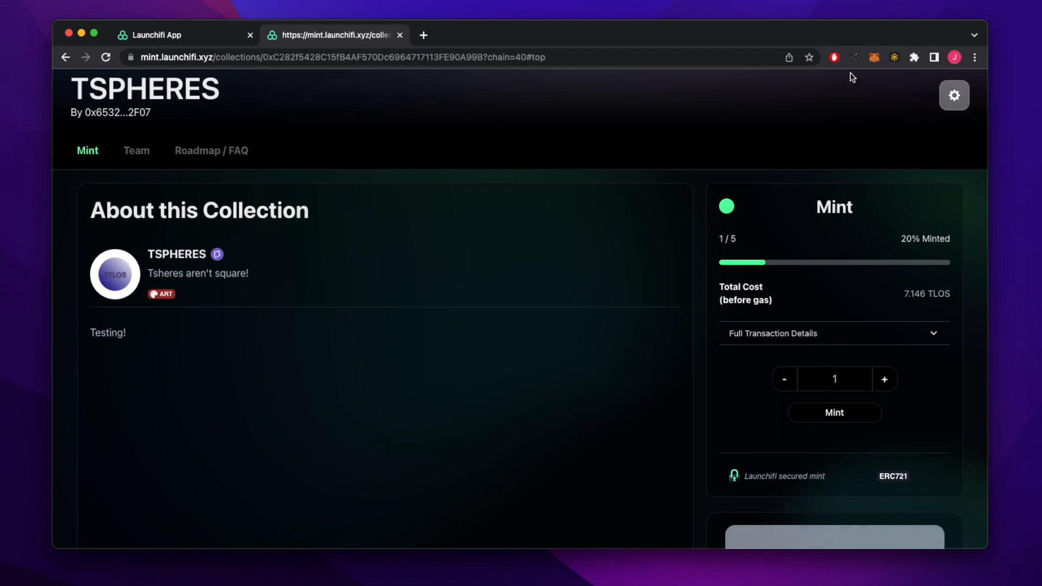
- Check the MetaMask wallet's NFTs for the minted TSPHERES item and close the wallet
left_click(876, 57)
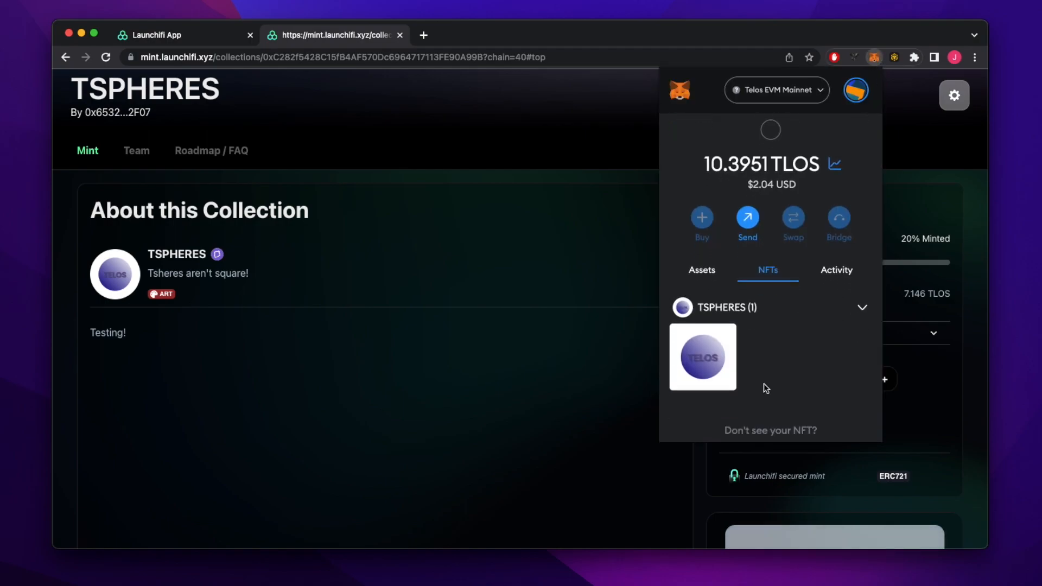
scroll(763, 383, "down", 1)
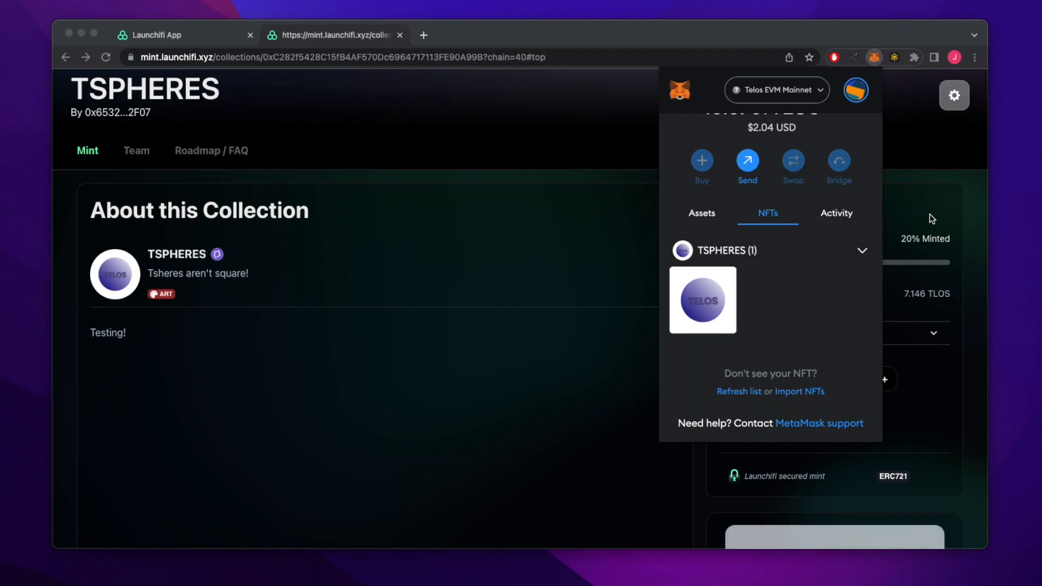
left_click(934, 214)
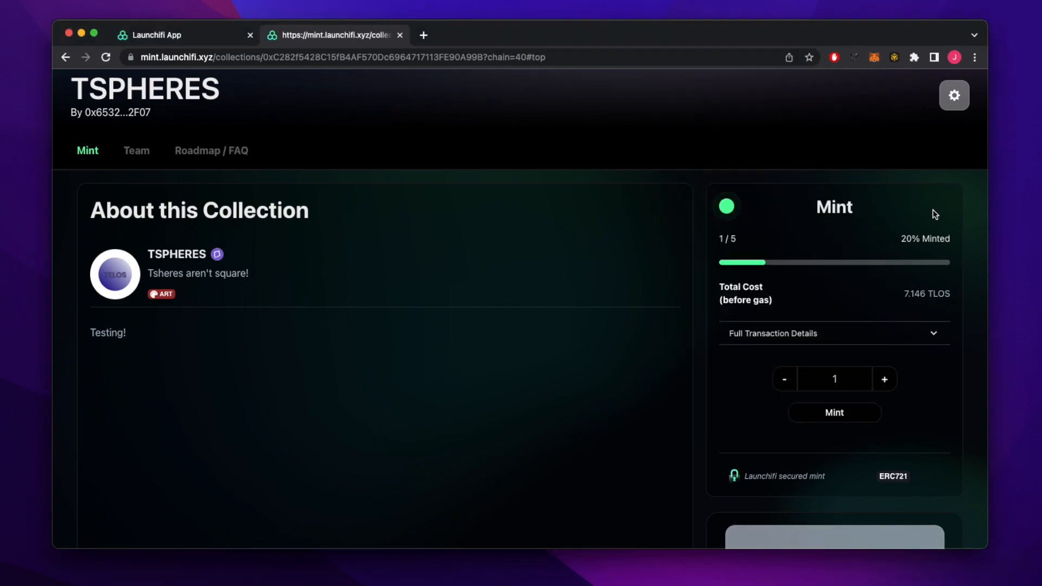
- Look for TSPHERES among the live minting collections and the top cross-chain collections on the marketplace home page
left_click(327, 57)
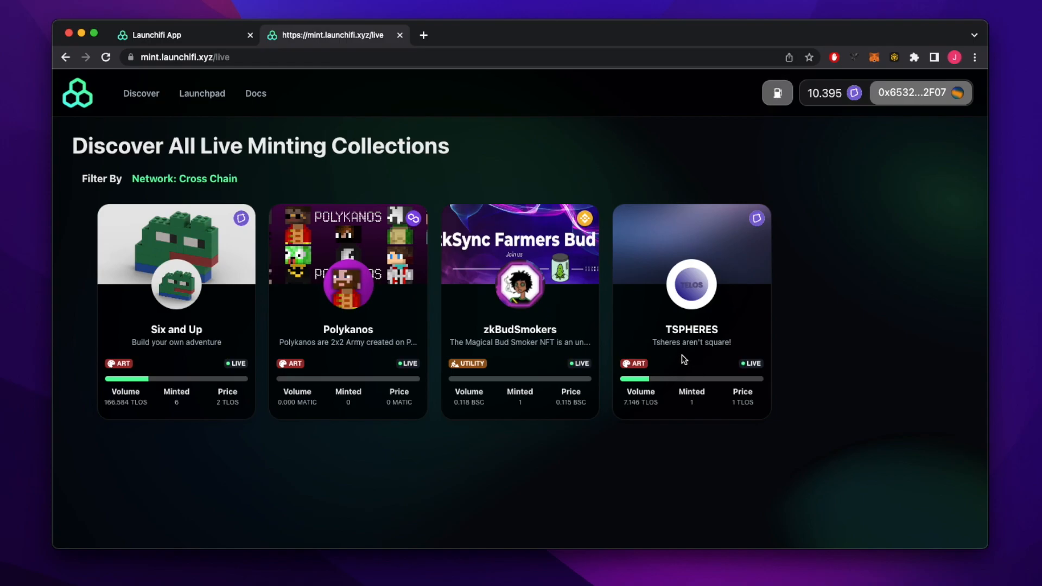
left_click(82, 102)
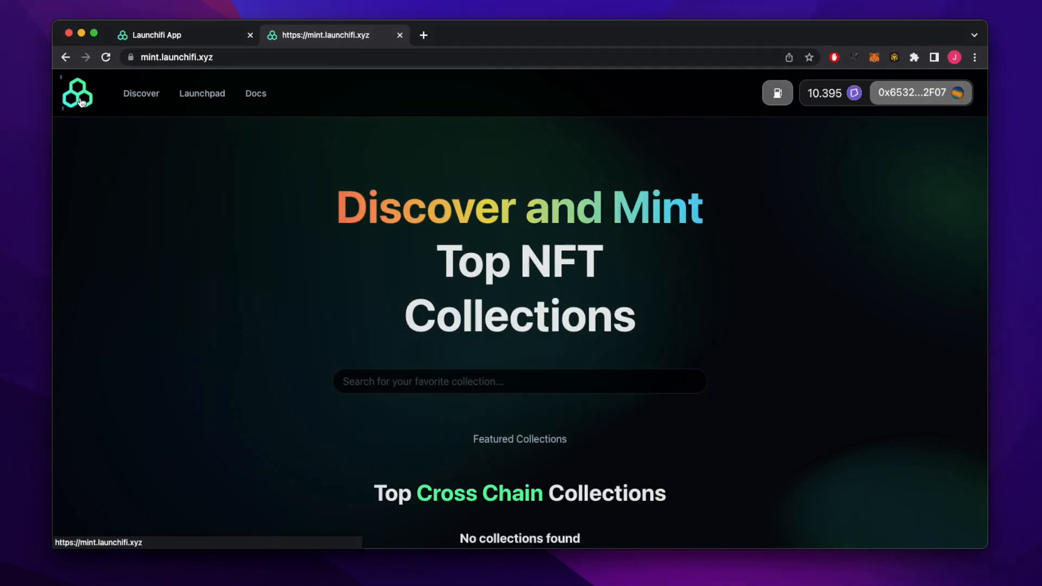
scroll(280, 326, "down", 3)
scroll(280, 326, "down", 8)
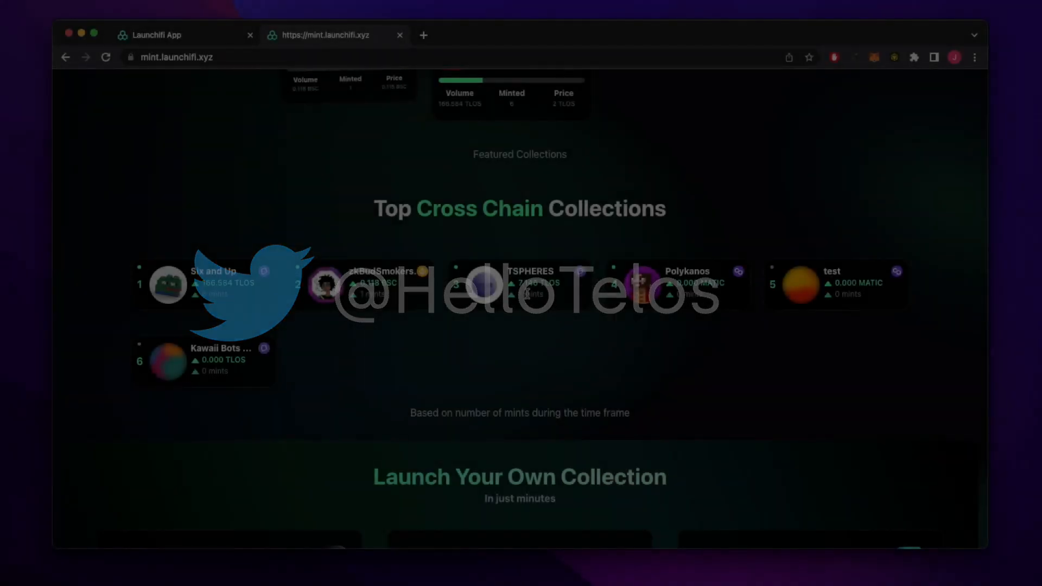
scroll(527, 293, "up", 10)
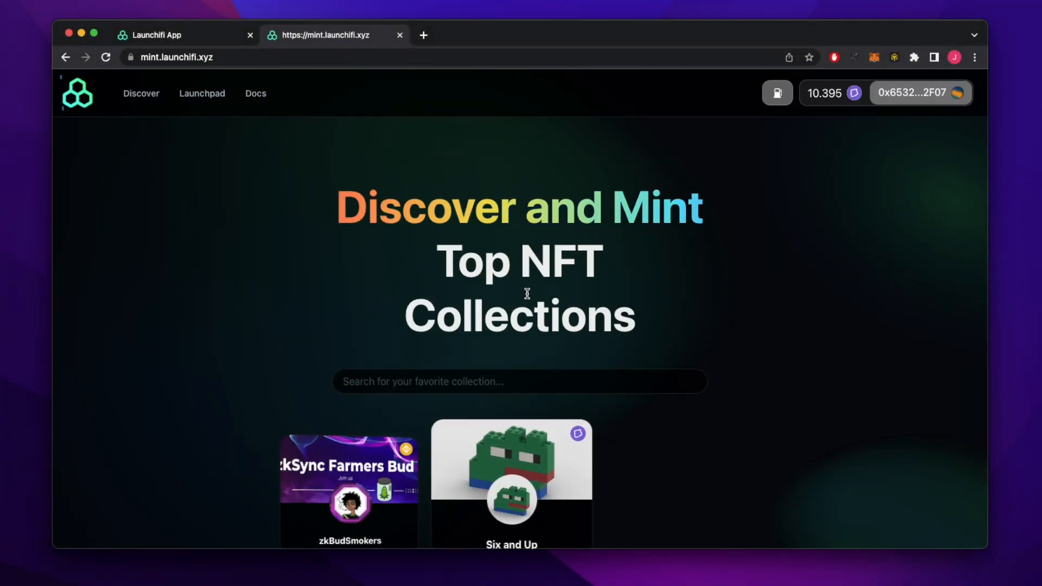